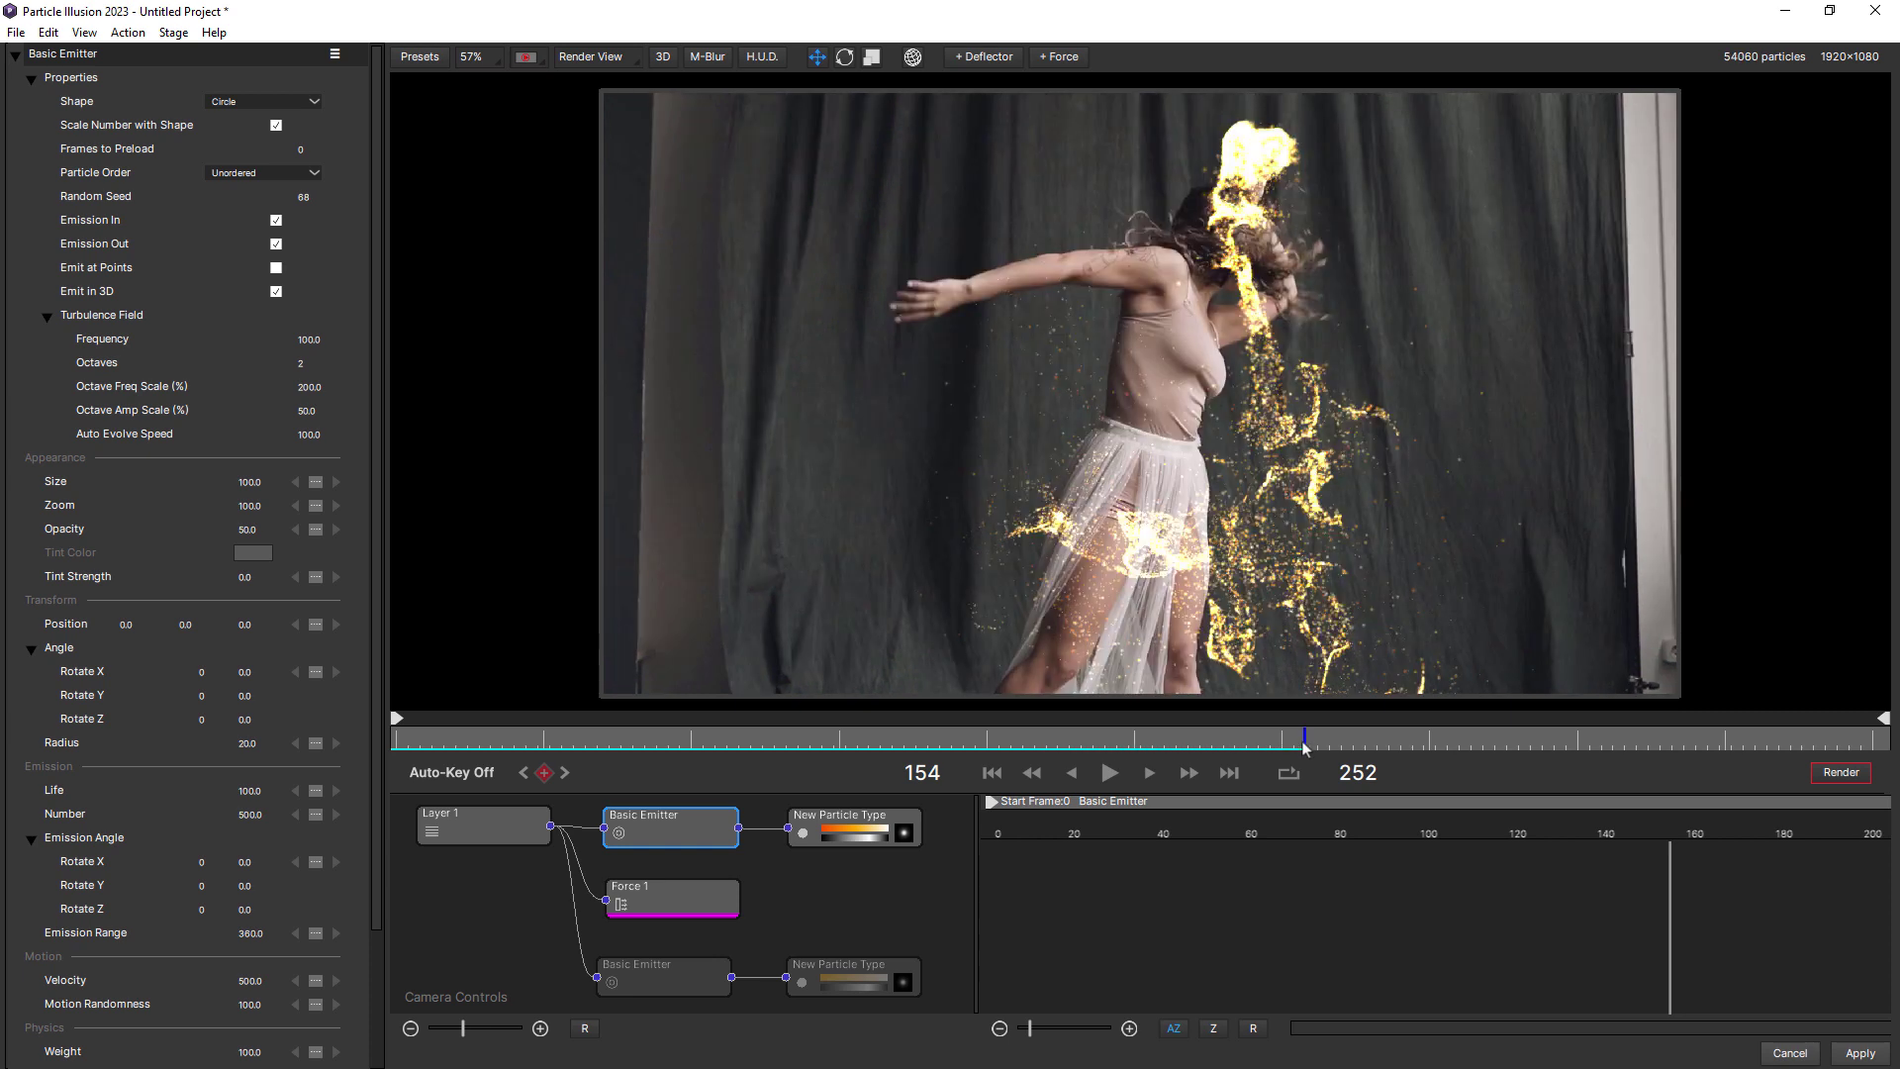
# - Scrub the timeline back to preview the golden particle trails around the dancer
pyautogui.moveTo(1280, 748); pyautogui.dragTo(992, 757)
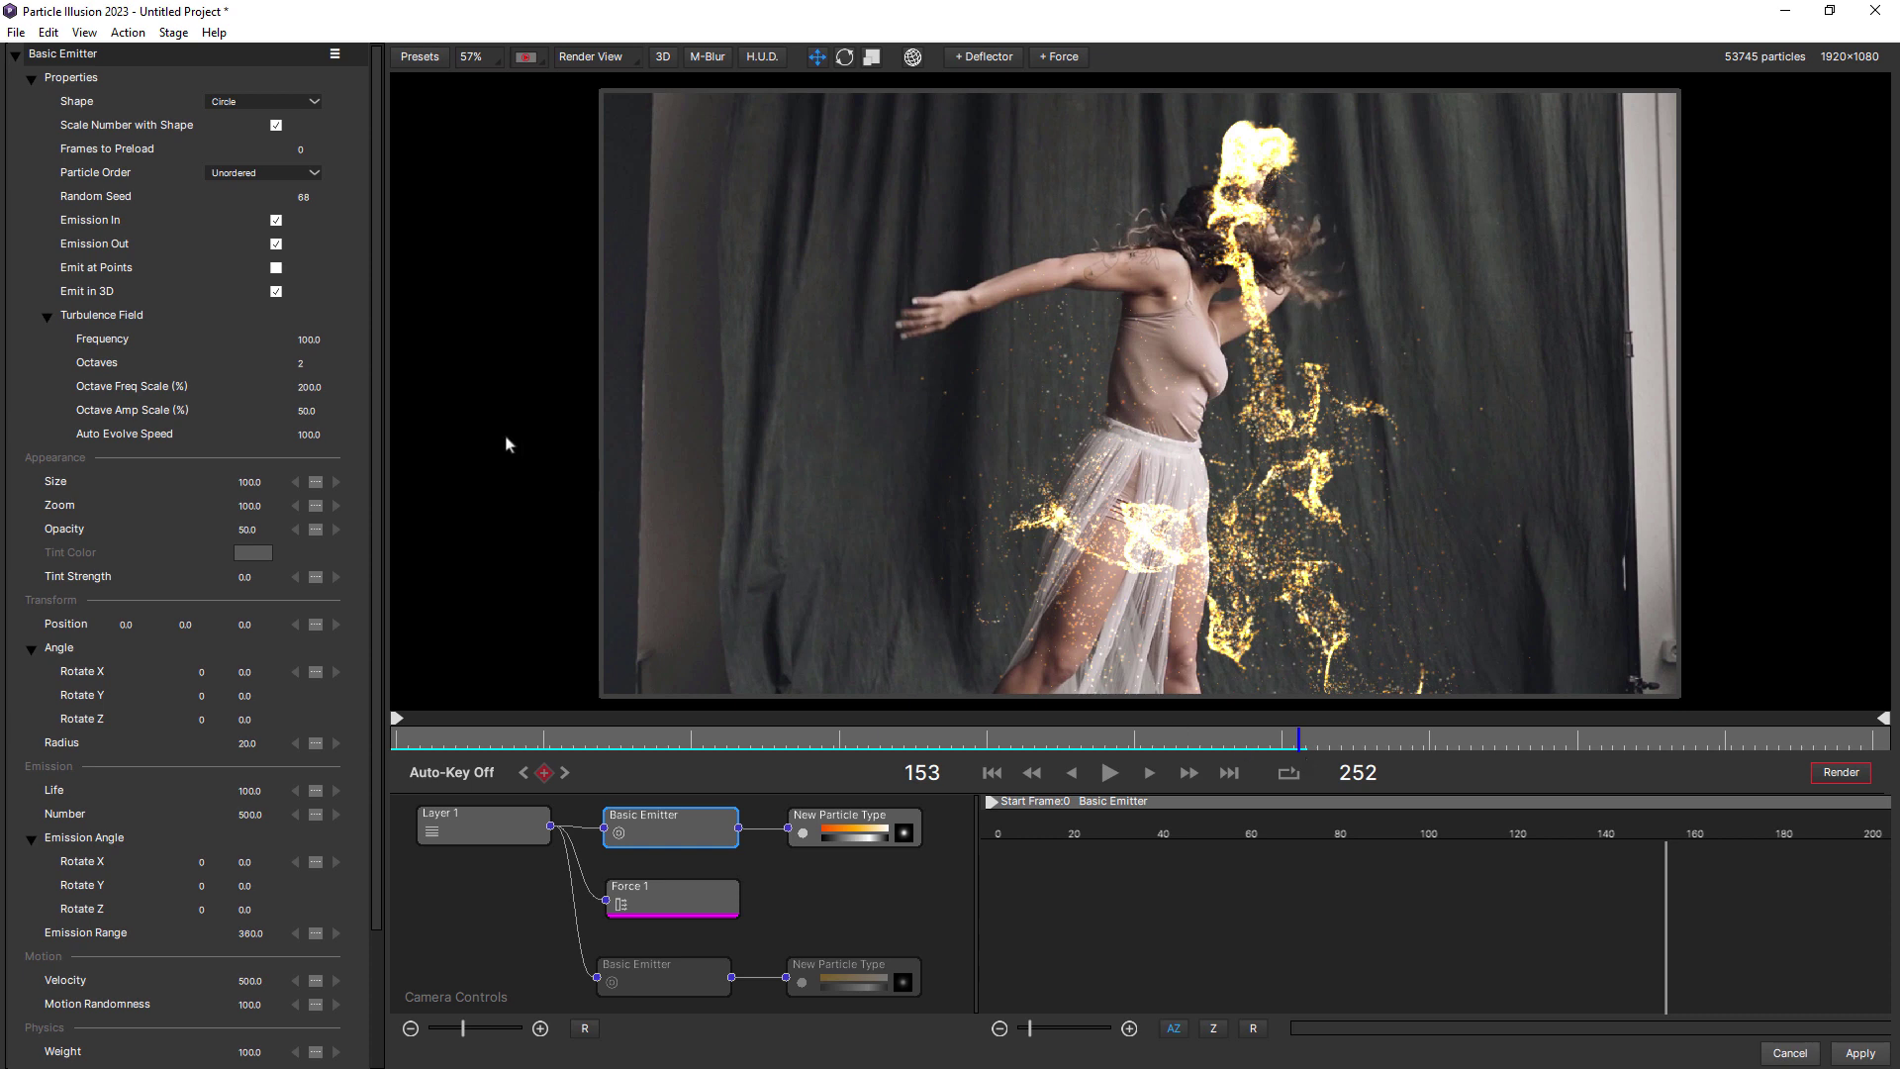
pyautogui.scroll(-3, 376, 389)
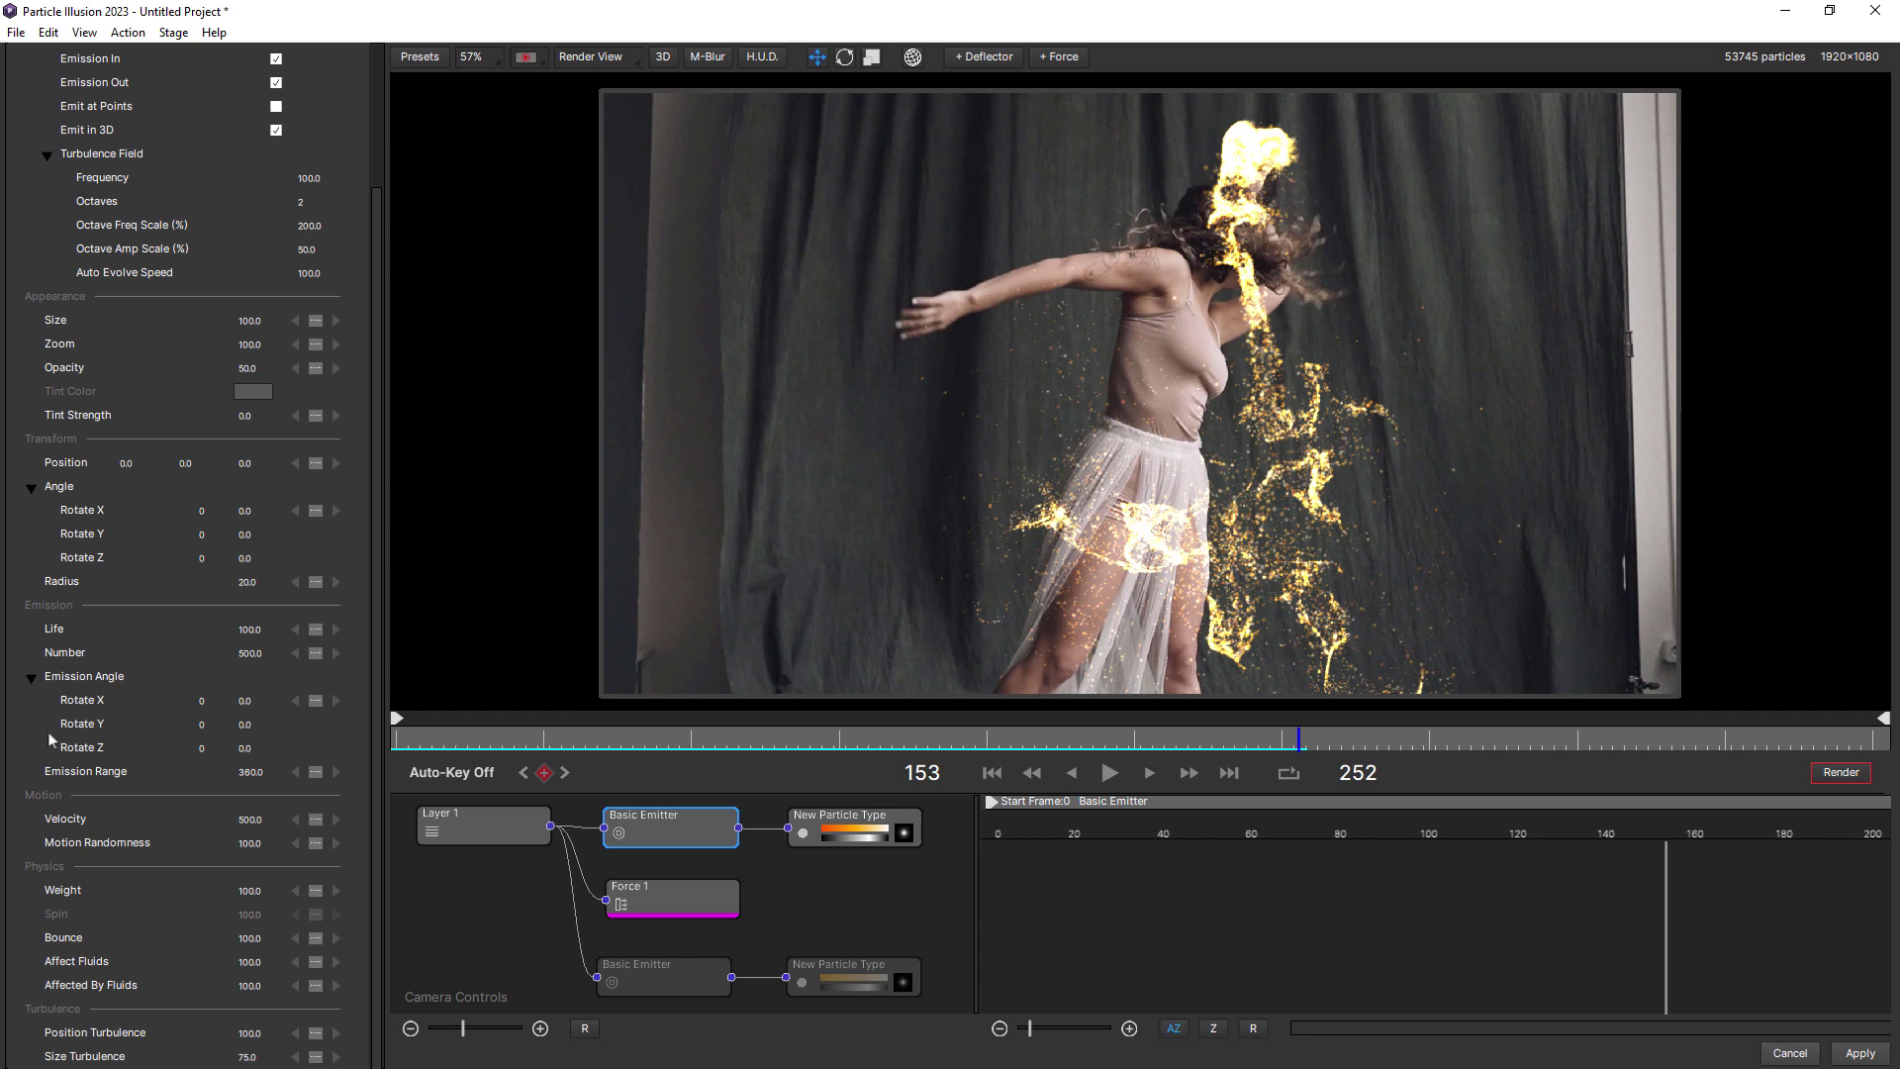
# - Show New Particle Type's Size, Velocity and Weight Over Life curves in the graph
pyautogui.click(887, 840)
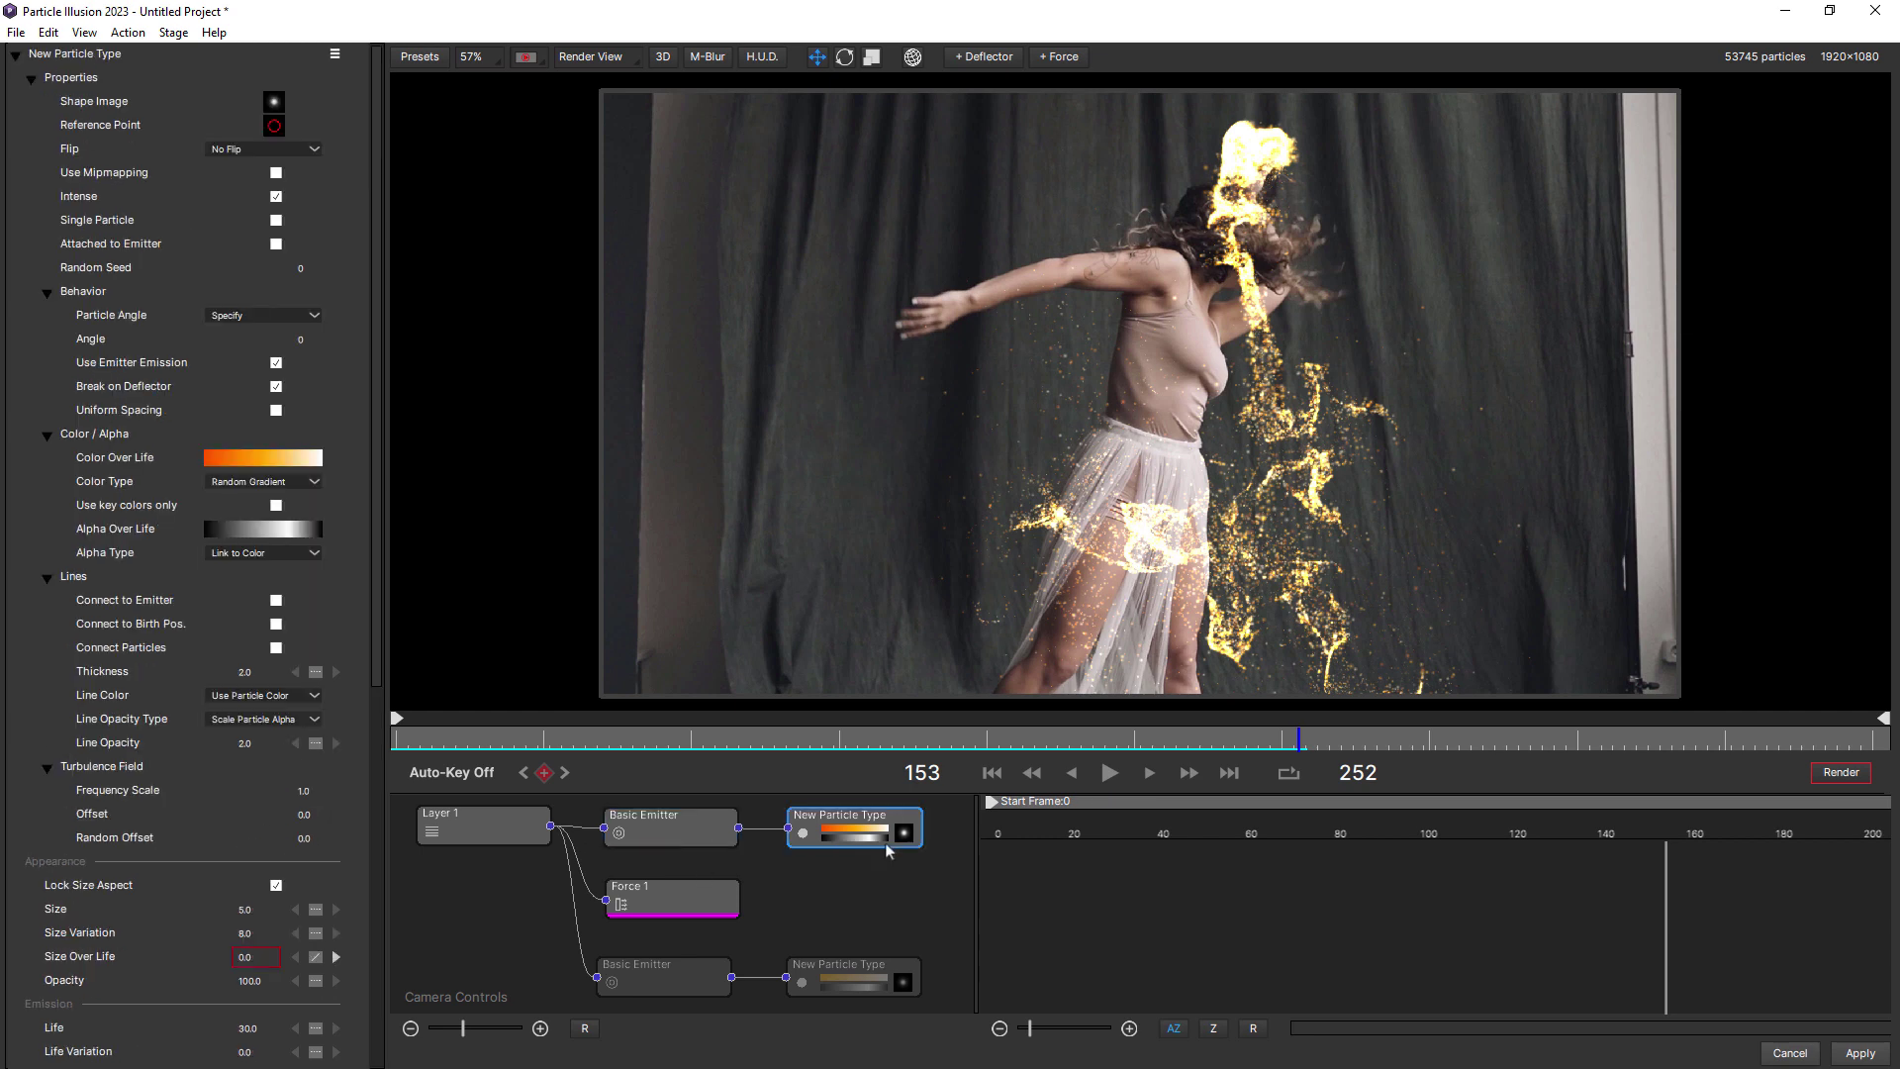
pyautogui.moveTo(373, 426); pyautogui.dragTo(372, 856)
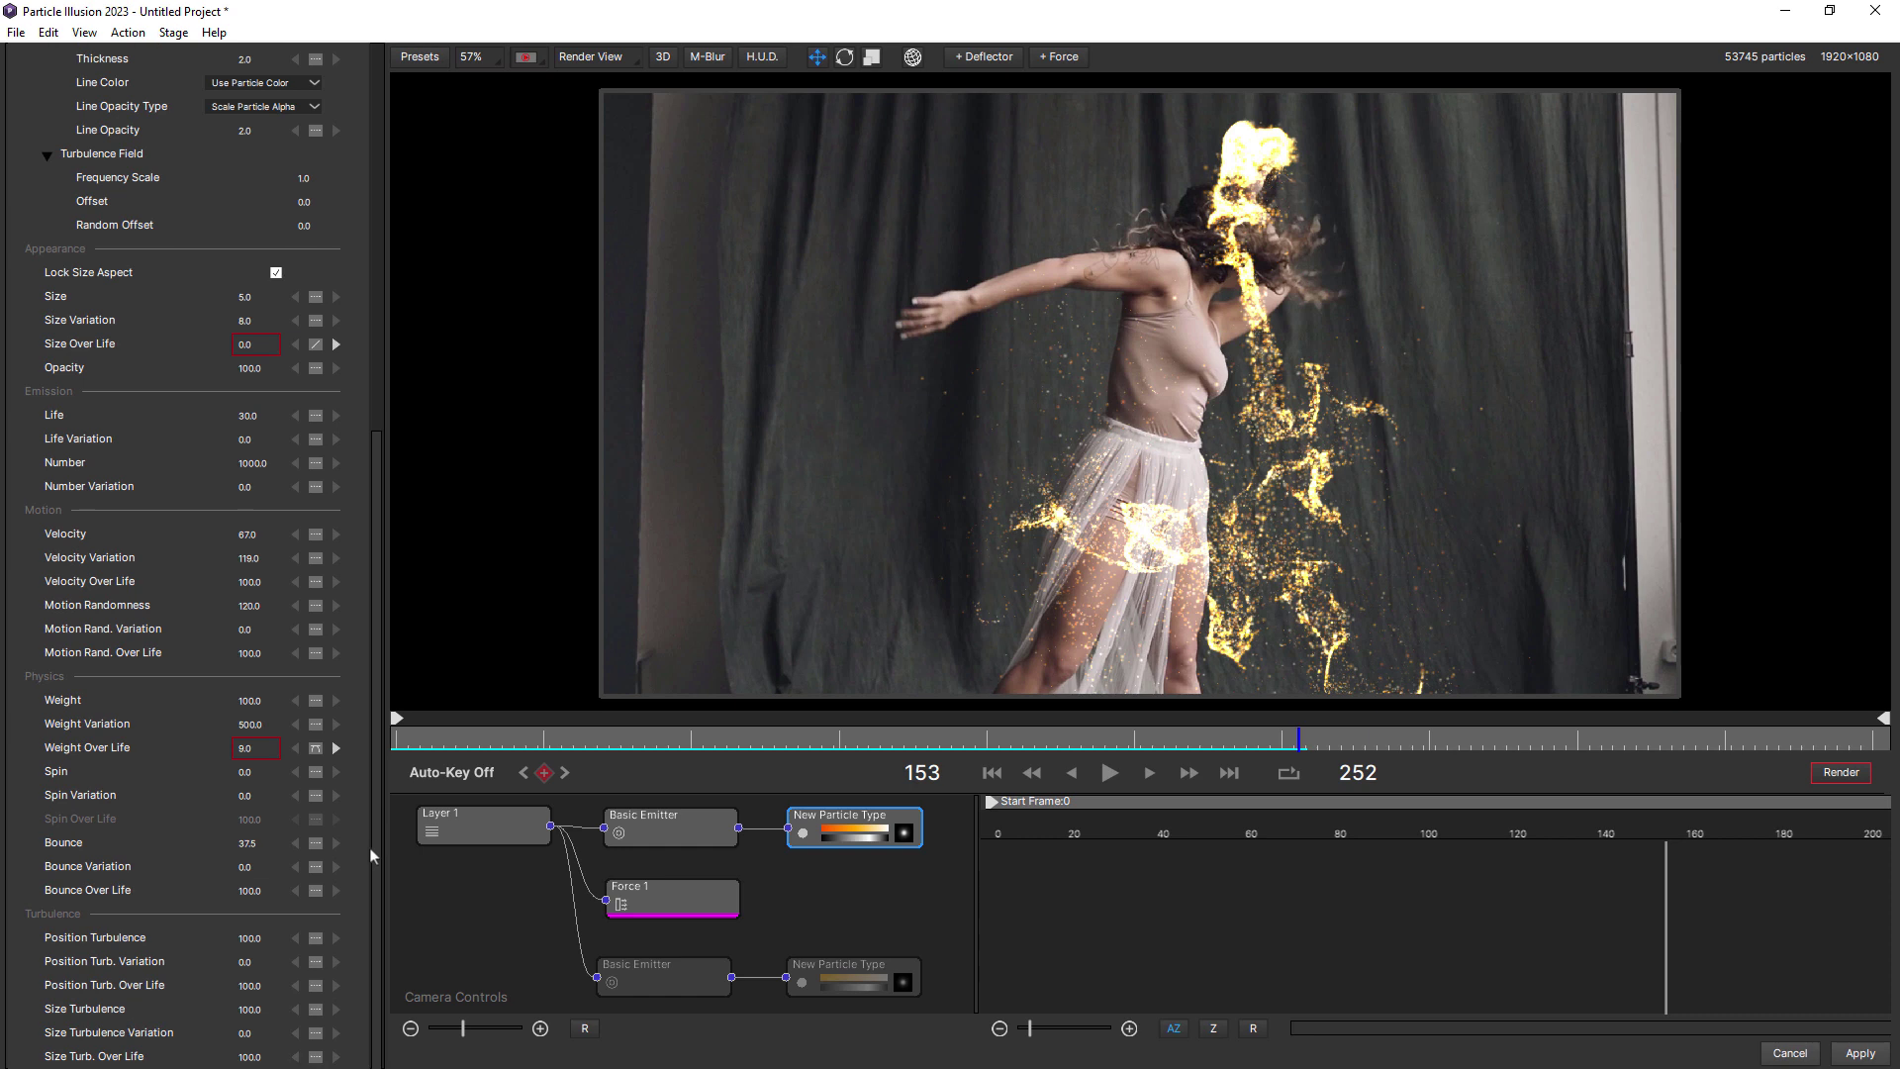
pyautogui.click(106, 348)
pyautogui.click(128, 578)
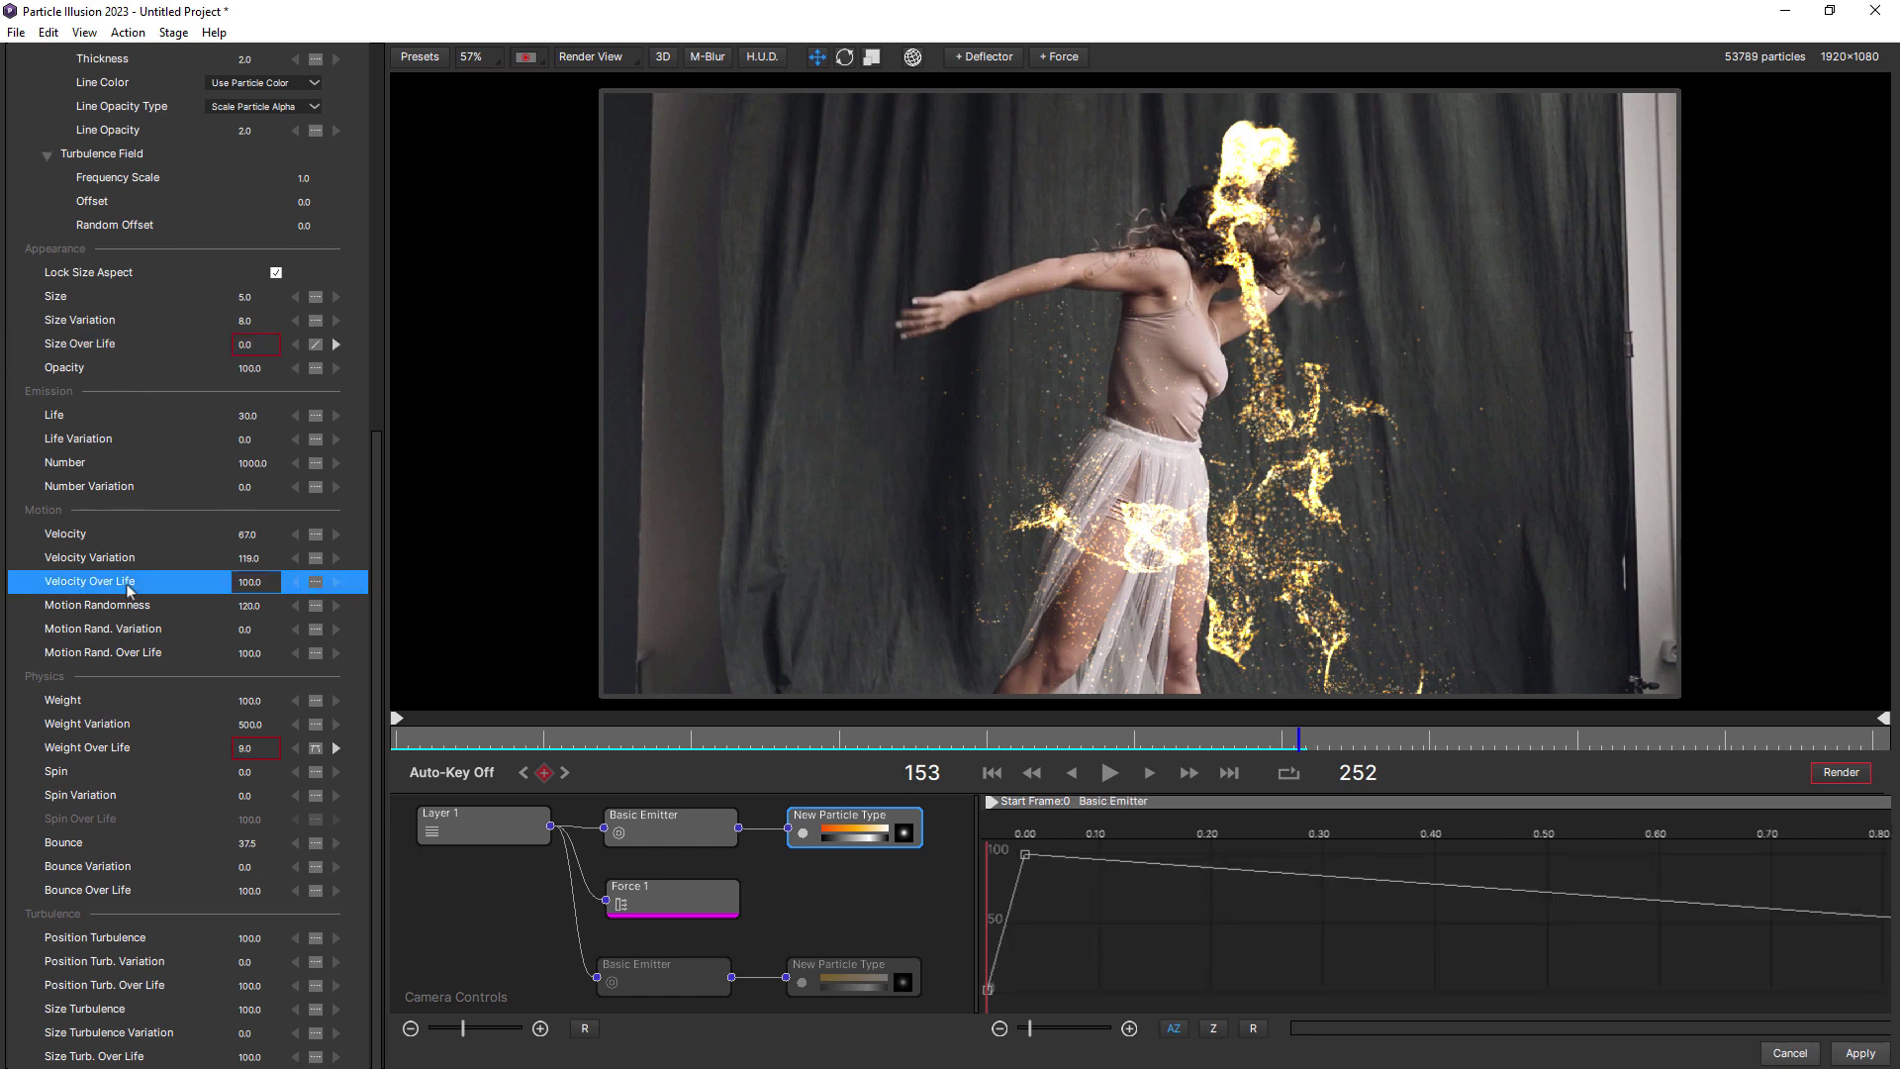
pyautogui.click(123, 750)
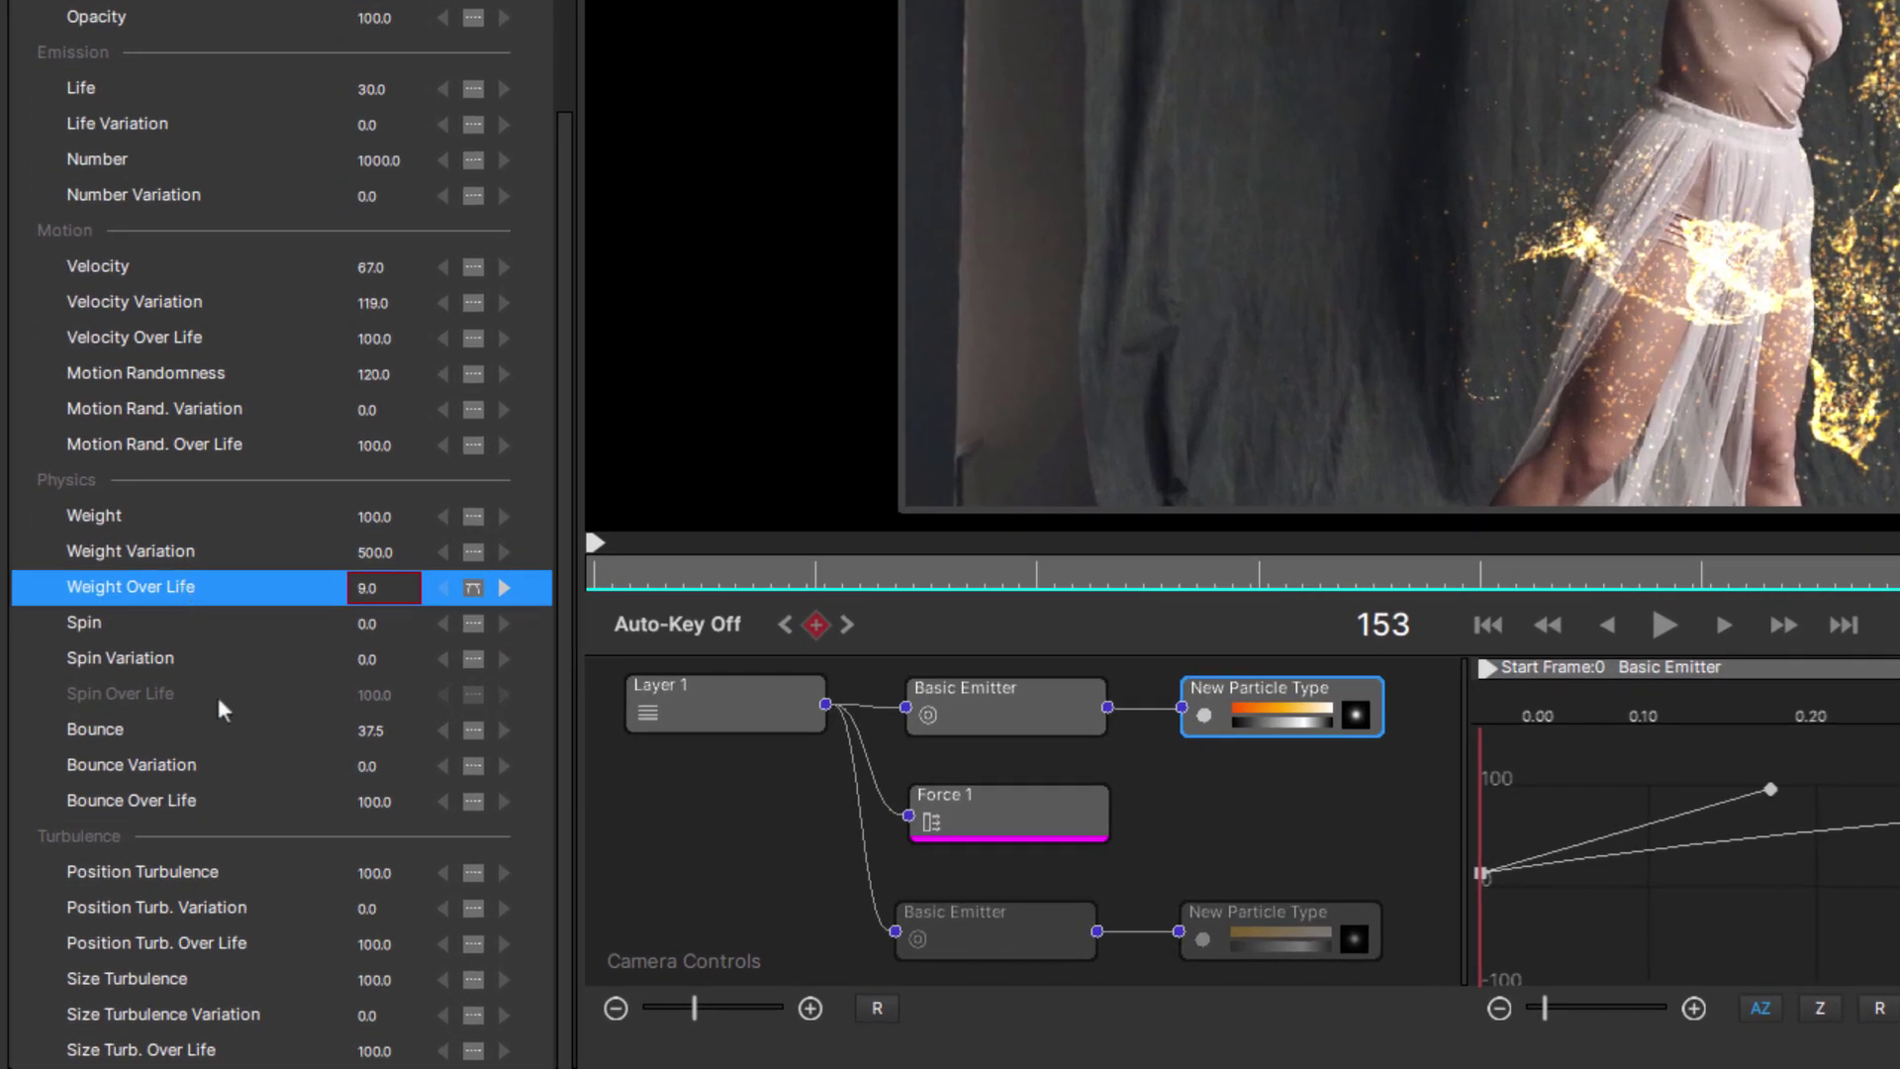
# - Check the Spin Over Life curve and edit the particles' spin variation
pyautogui.click(219, 707)
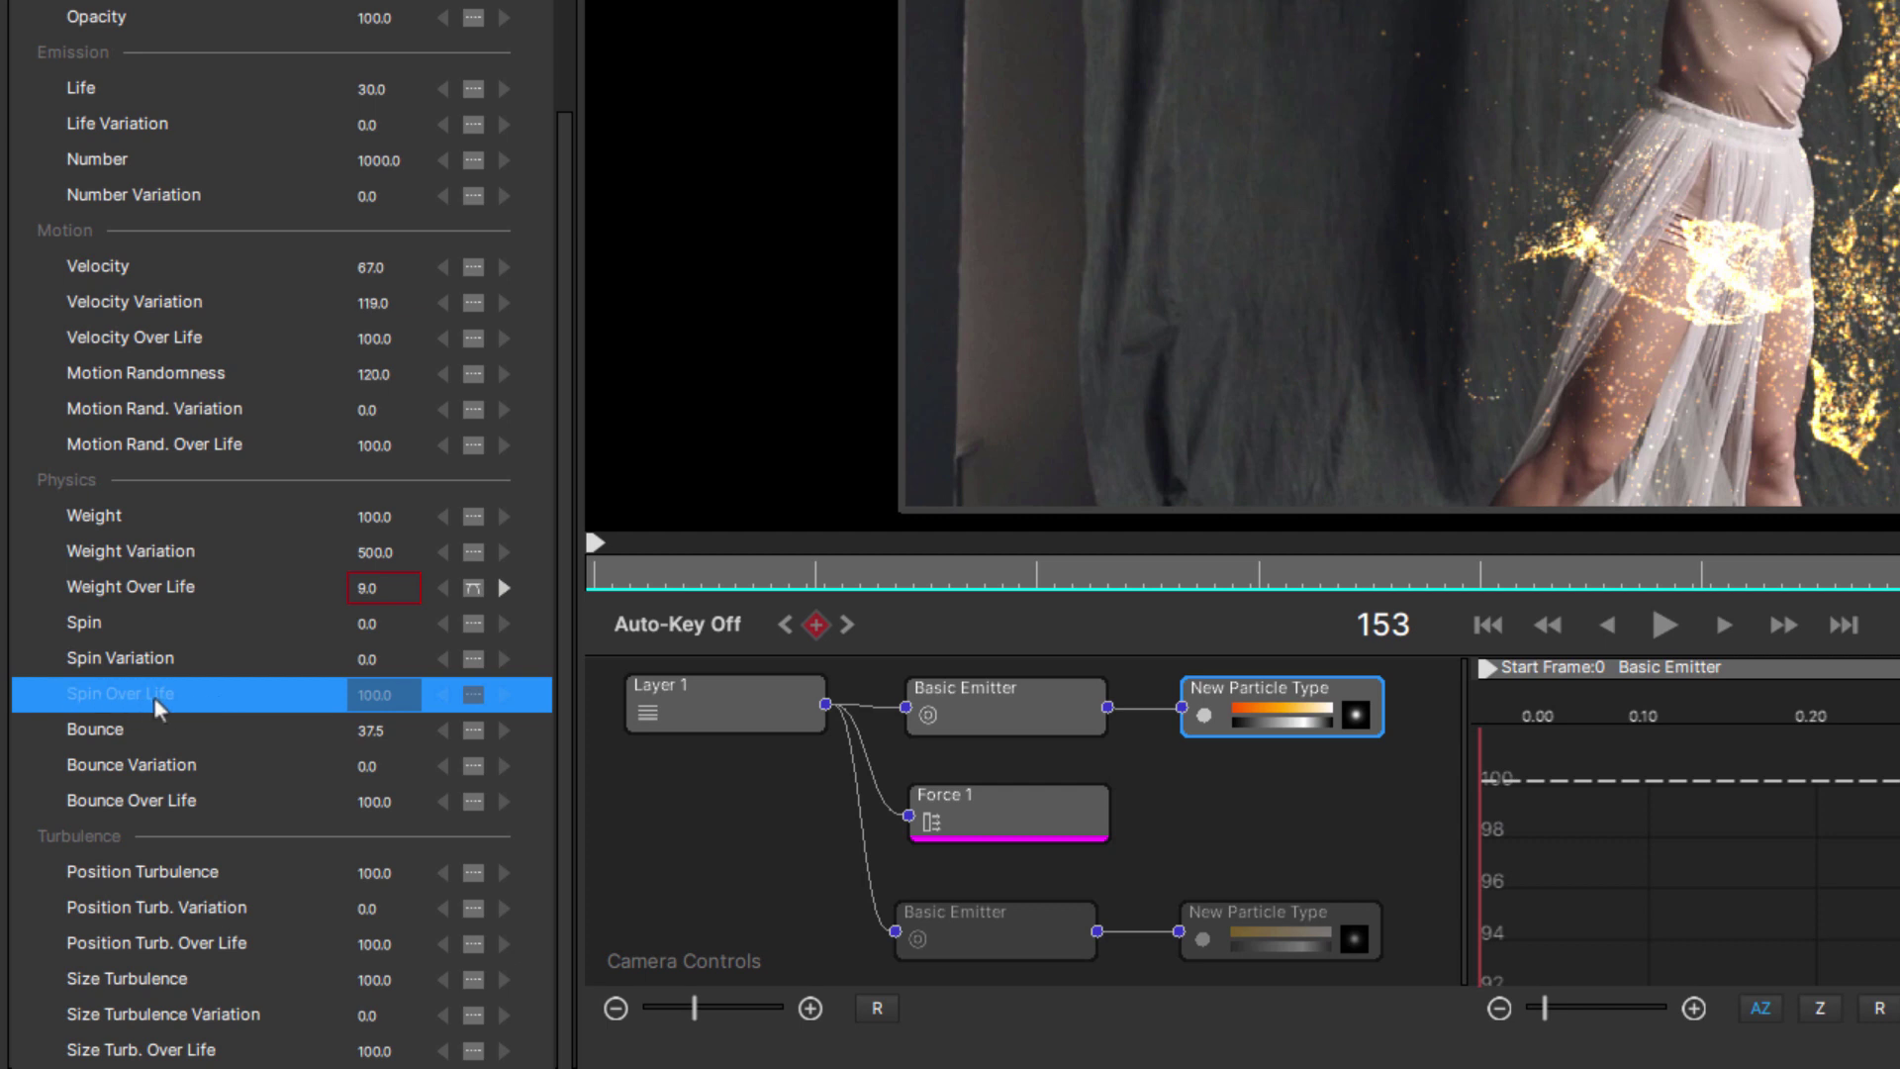
pyautogui.click(126, 622)
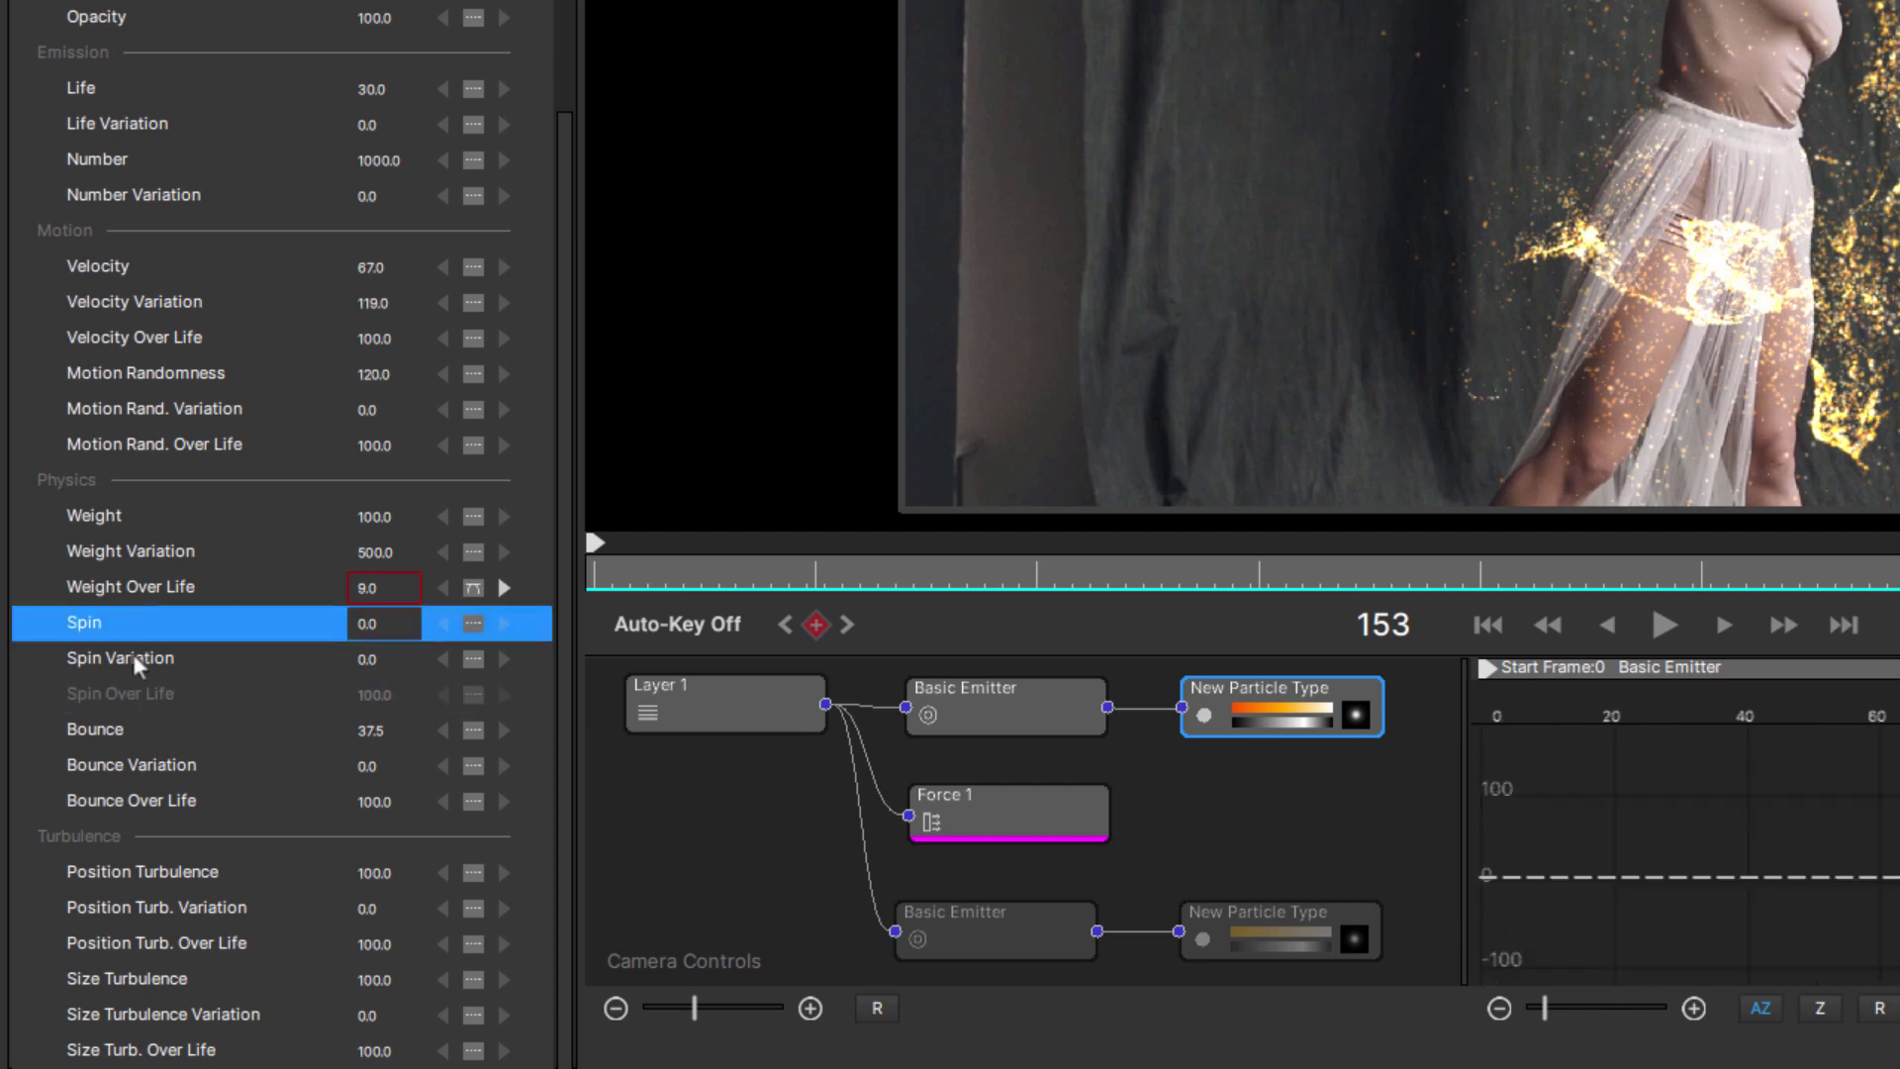
pyautogui.click(134, 658)
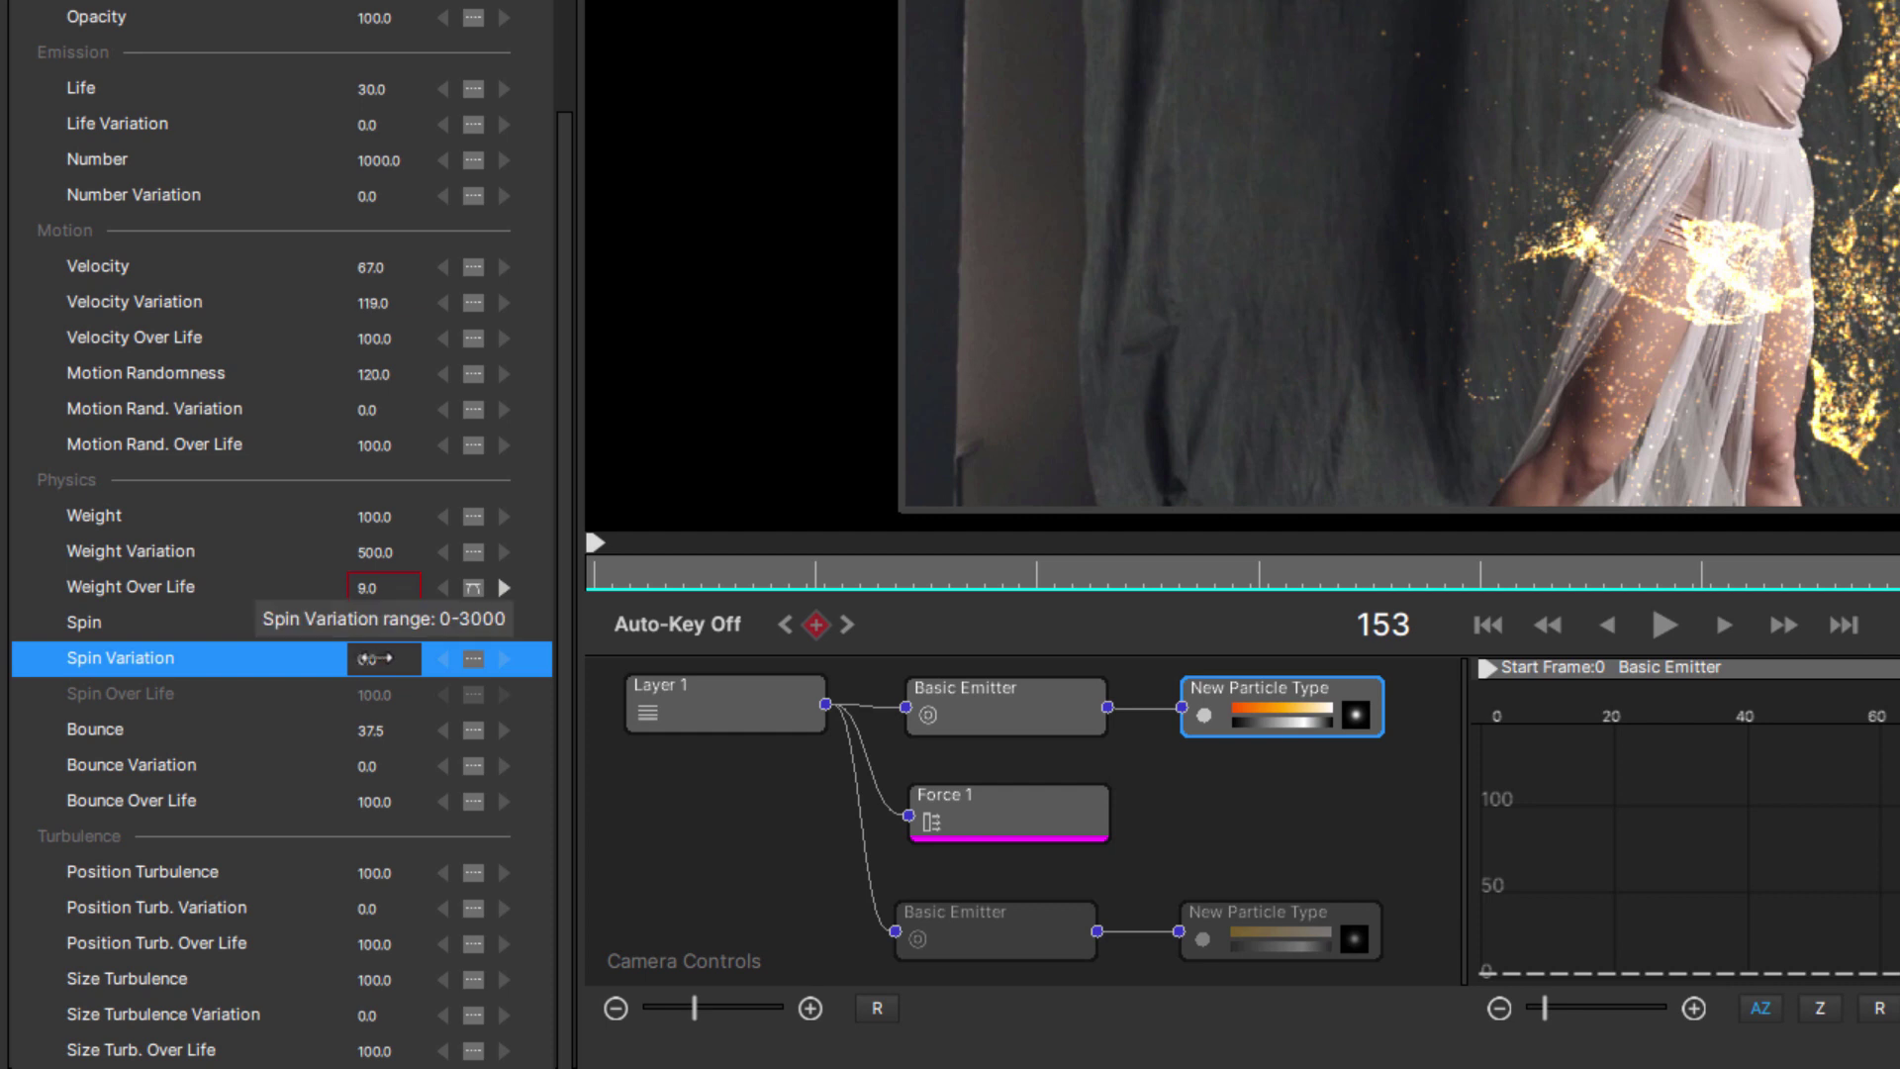
pyautogui.write('3')
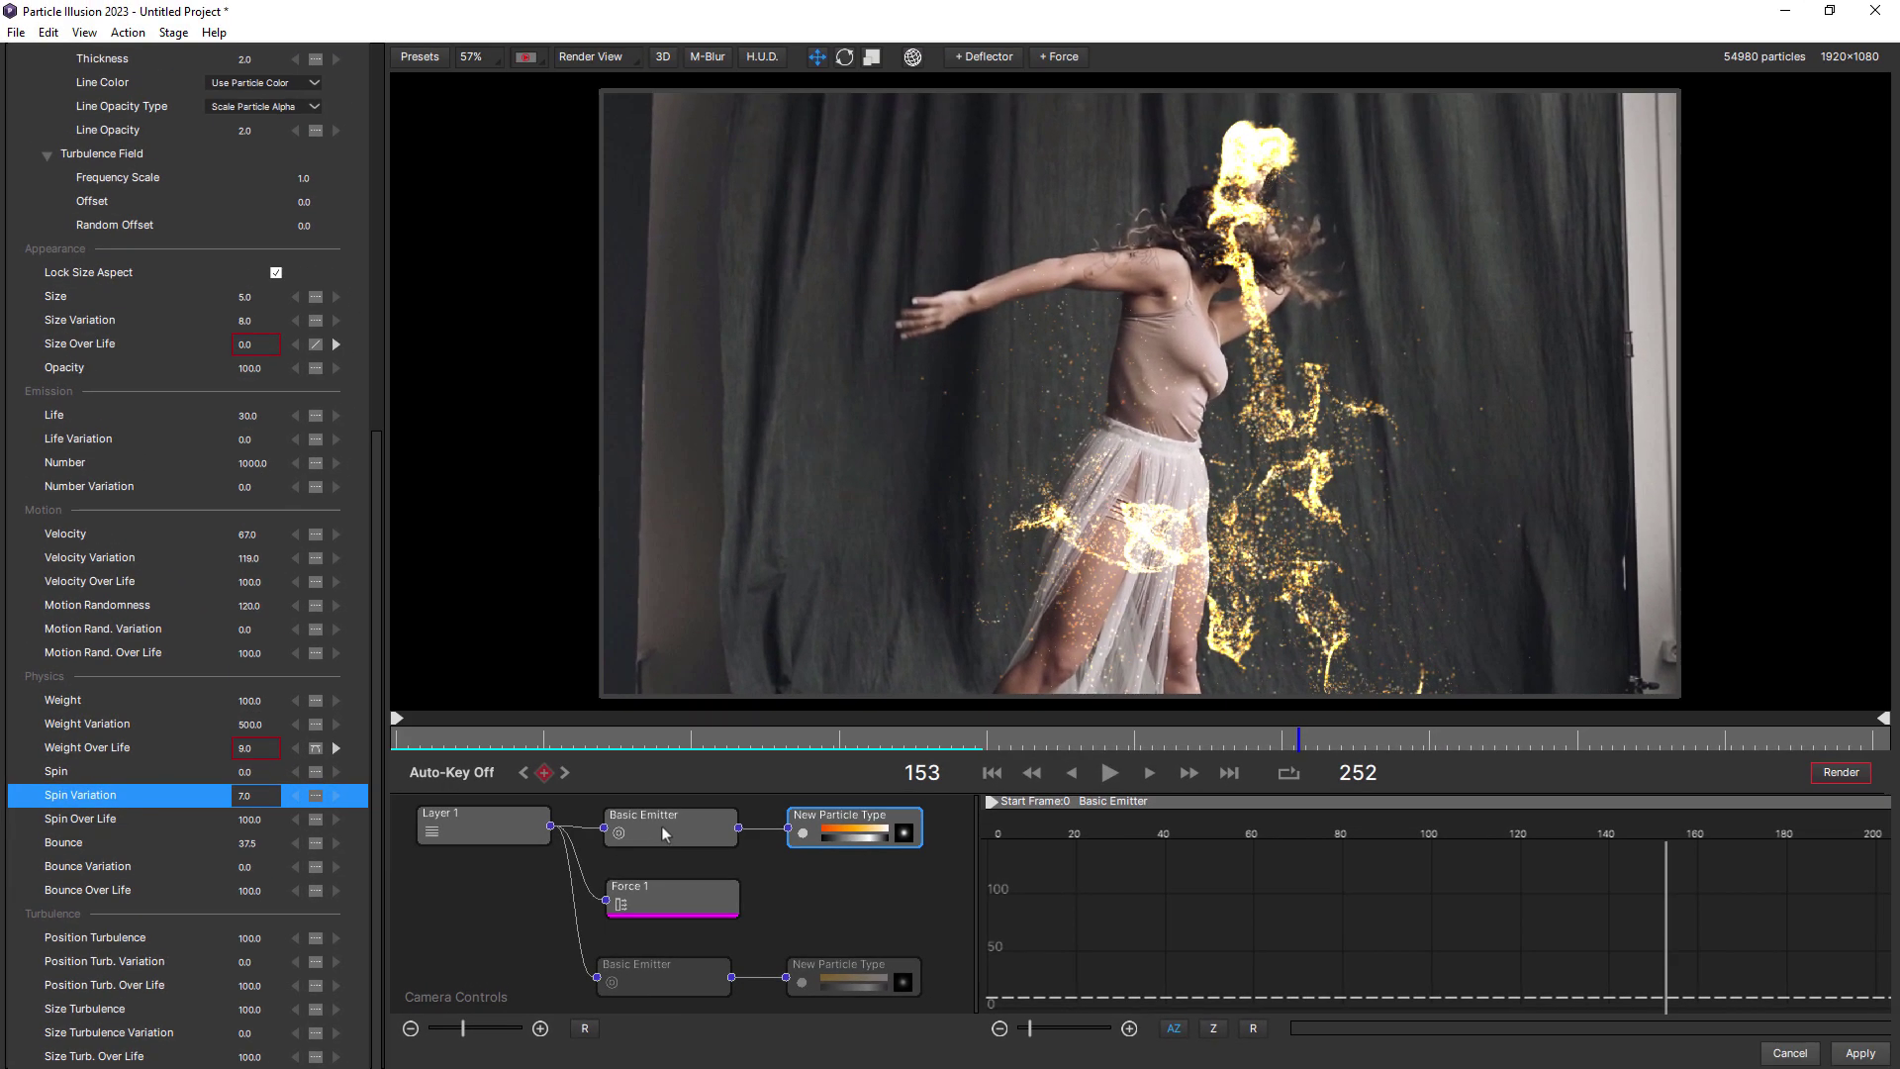
# - Tint the Basic Emitter's particles pure red at 100 strength and preview them
pyautogui.click(659, 821)
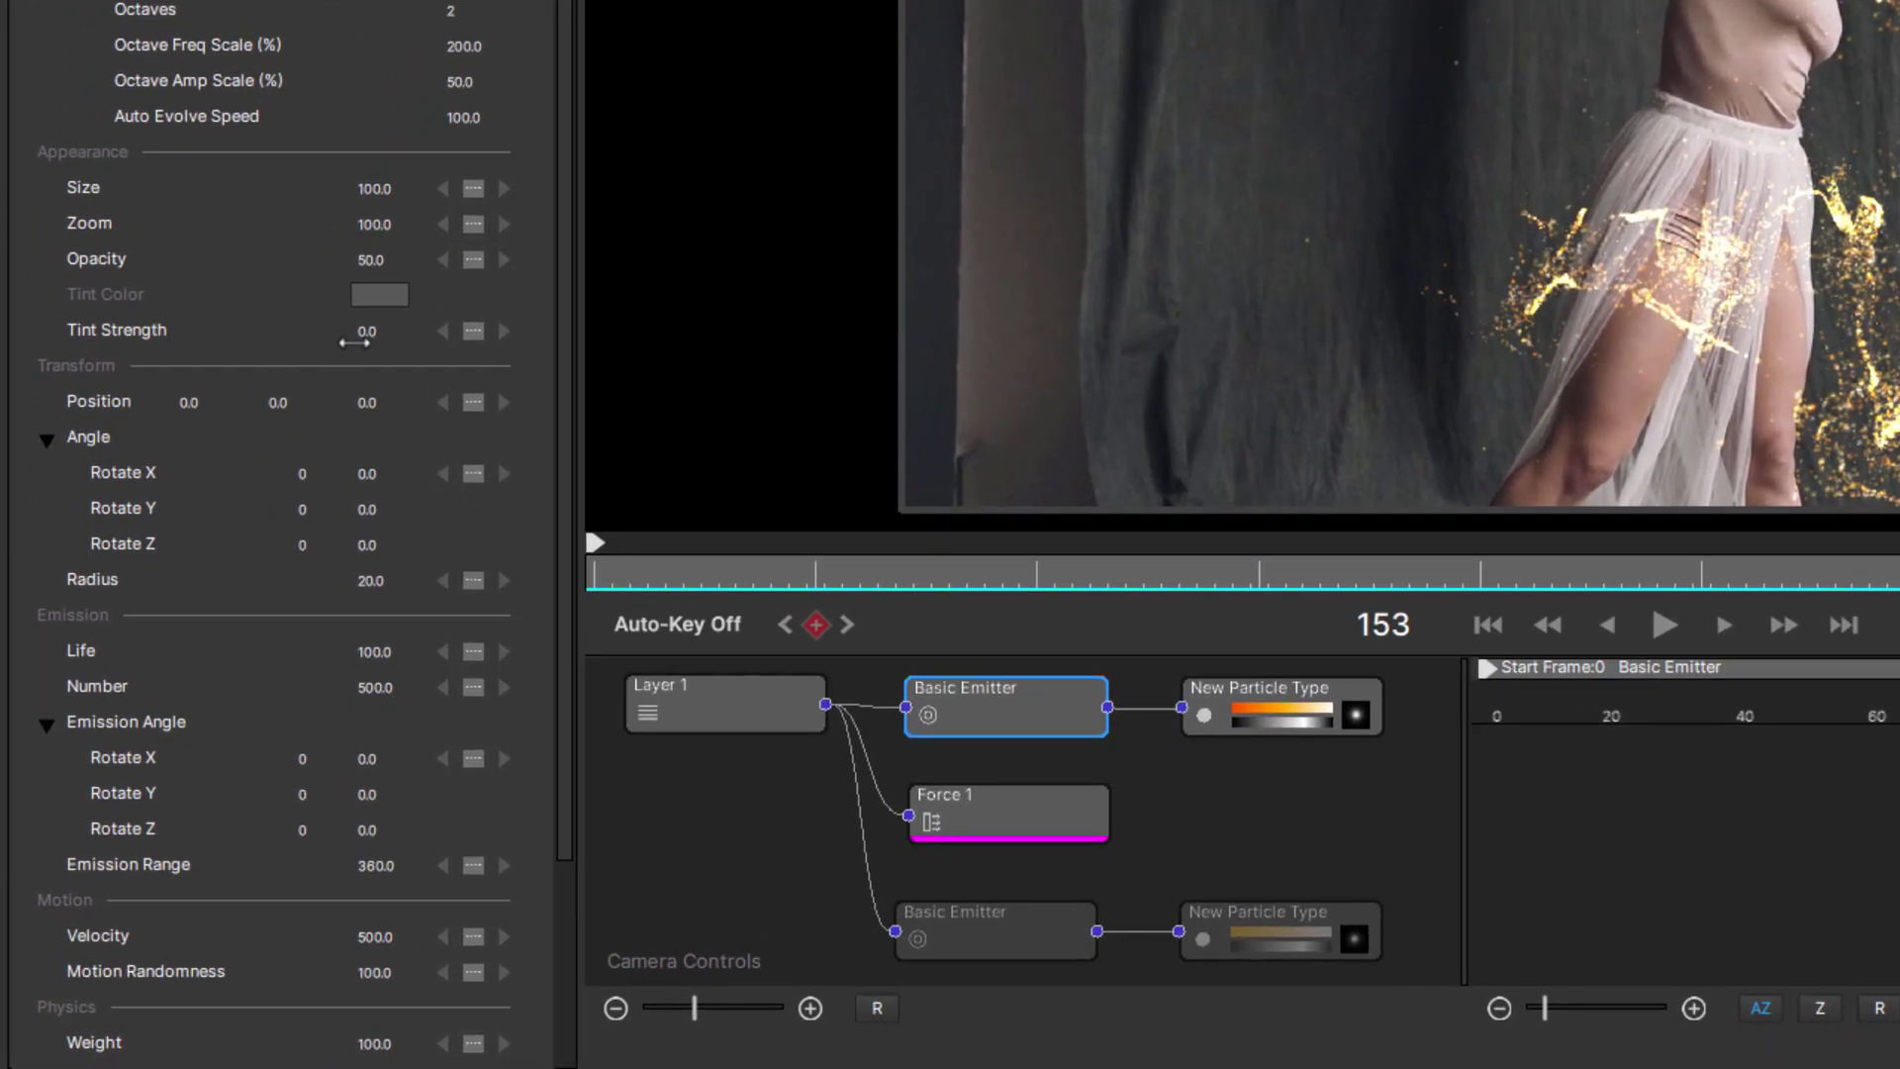
pyautogui.moveTo(354, 343)
pyautogui.mouseDown()
pyautogui.moveTo(374, 339)
pyautogui.moveTo(243, 298)
pyautogui.mouseUp()
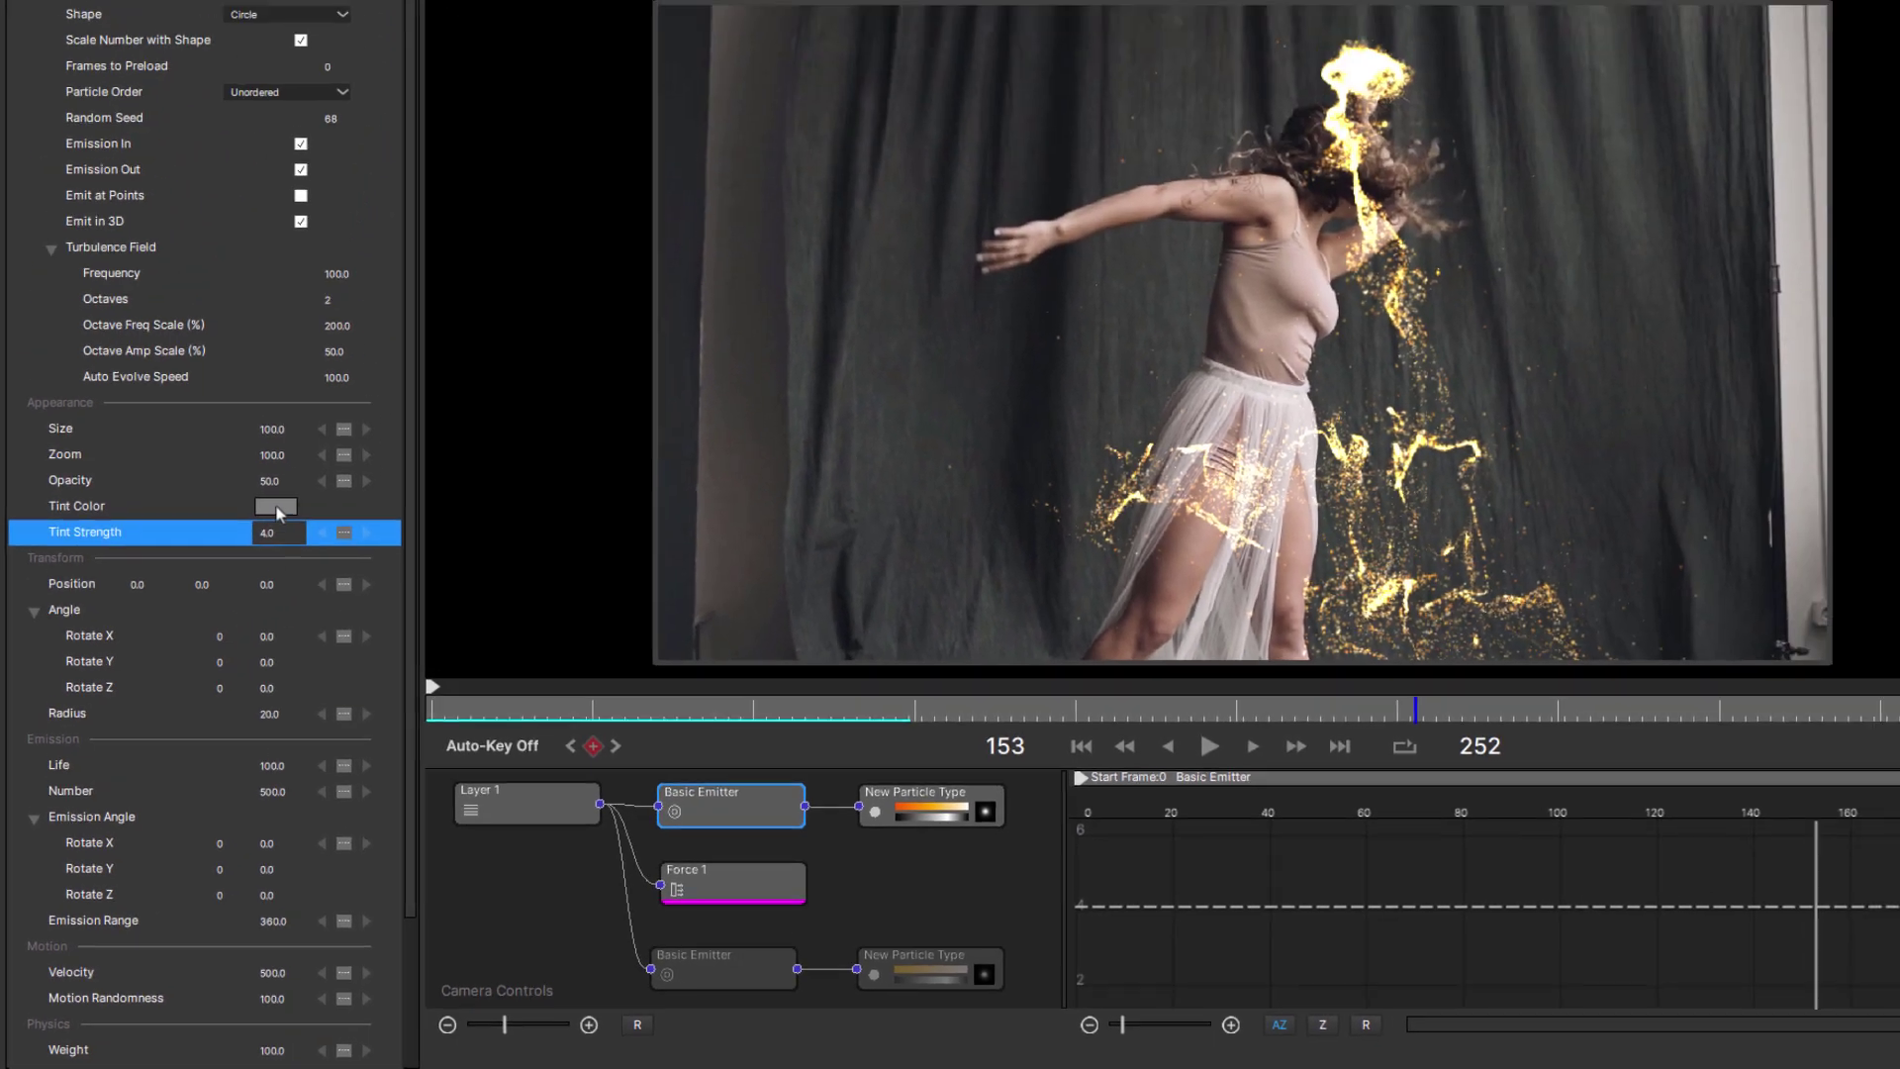
pyautogui.click(252, 552)
pyautogui.click(741, 449)
pyautogui.click(1081, 710)
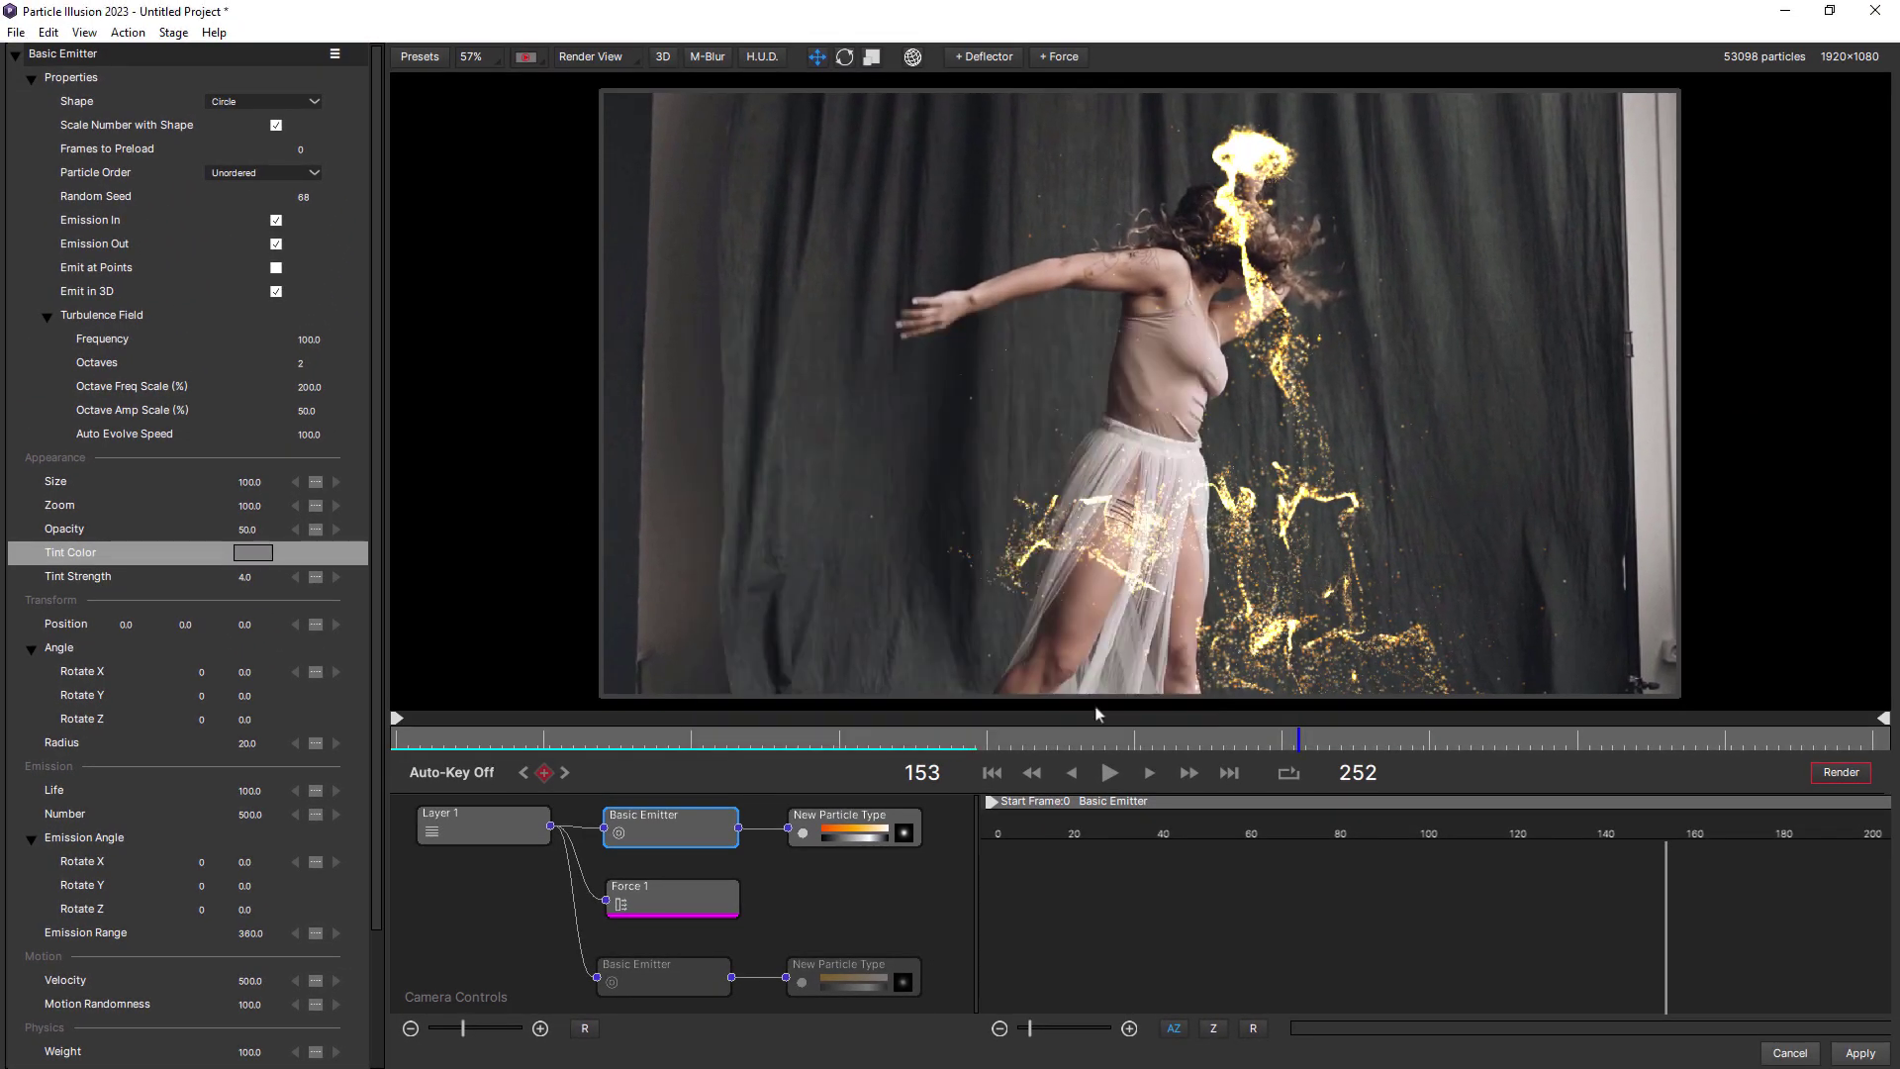
pyautogui.click(242, 576)
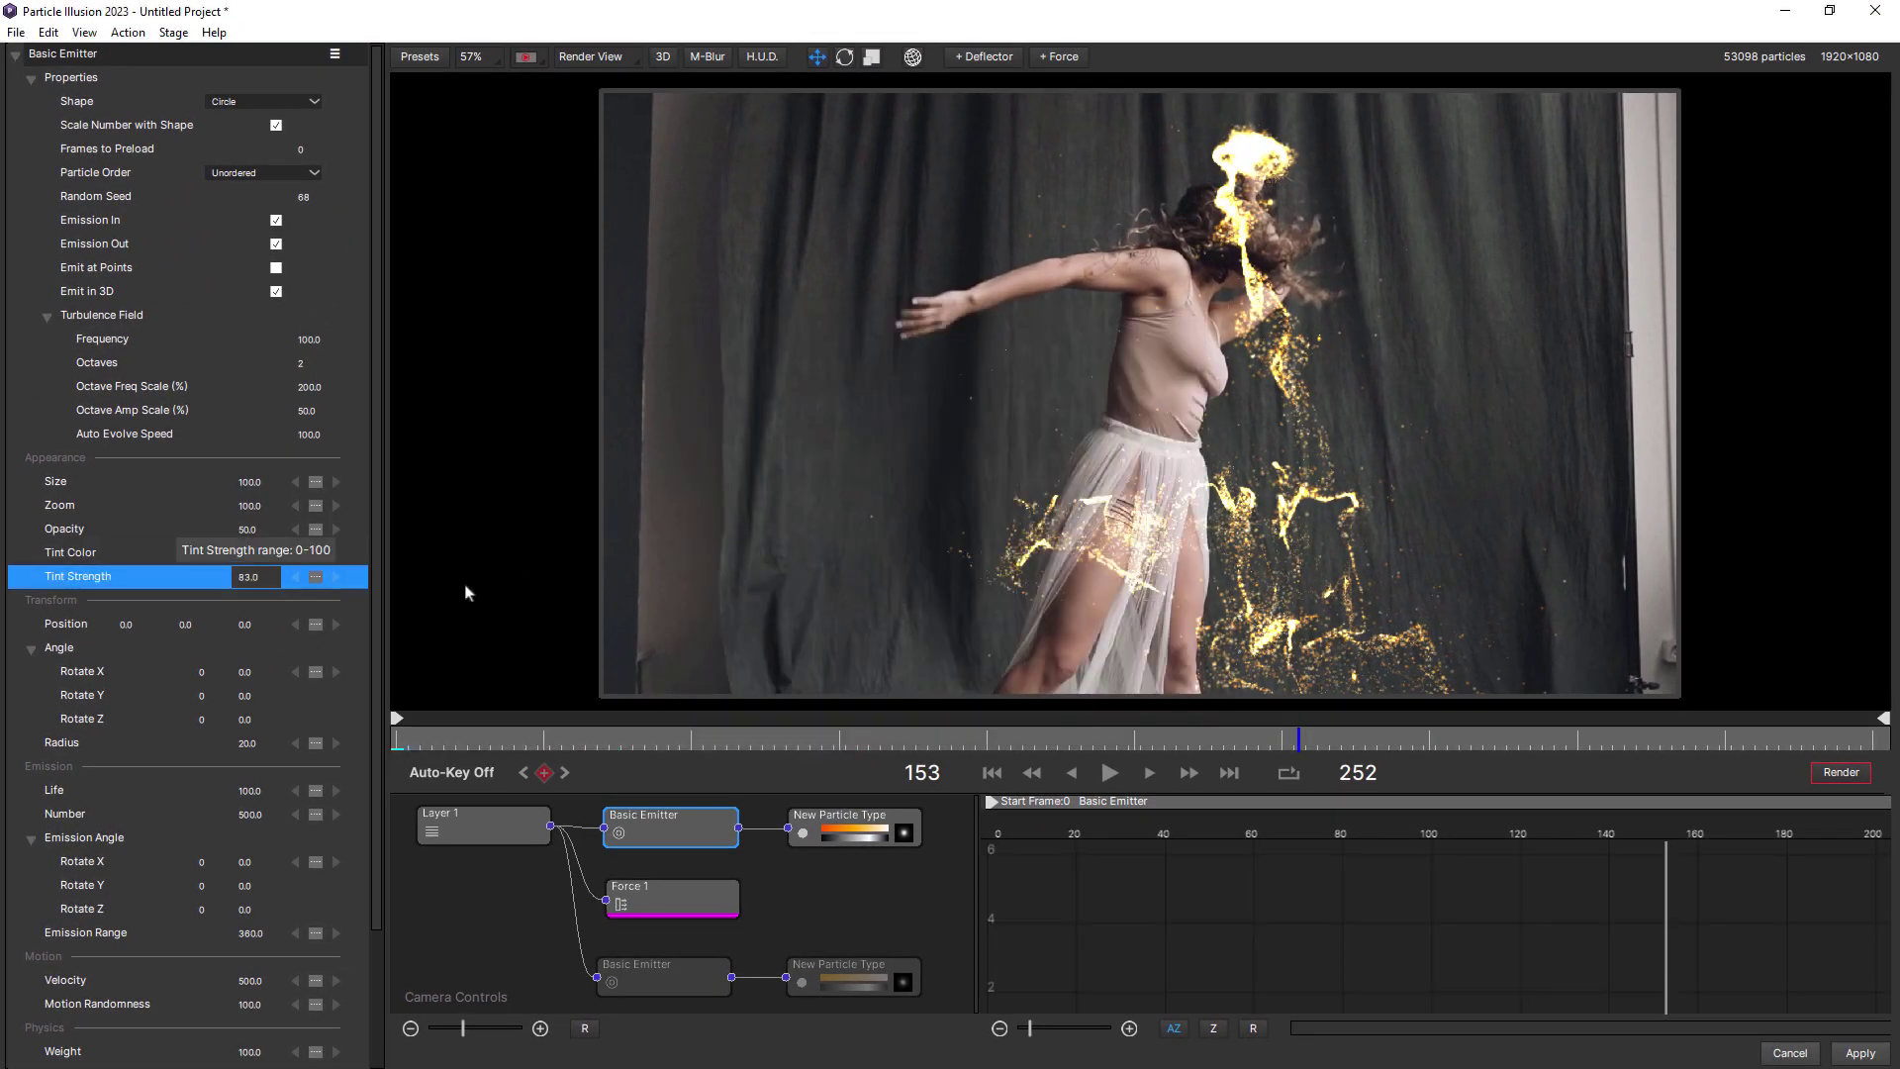
pyautogui.write('100')
pyautogui.press('Return')
pyautogui.click(535, 746)
pyautogui.moveTo(534, 747)
pyautogui.mouseDown()
pyautogui.moveTo(463, 753)
pyautogui.moveTo(685, 759)
pyautogui.mouseUp()
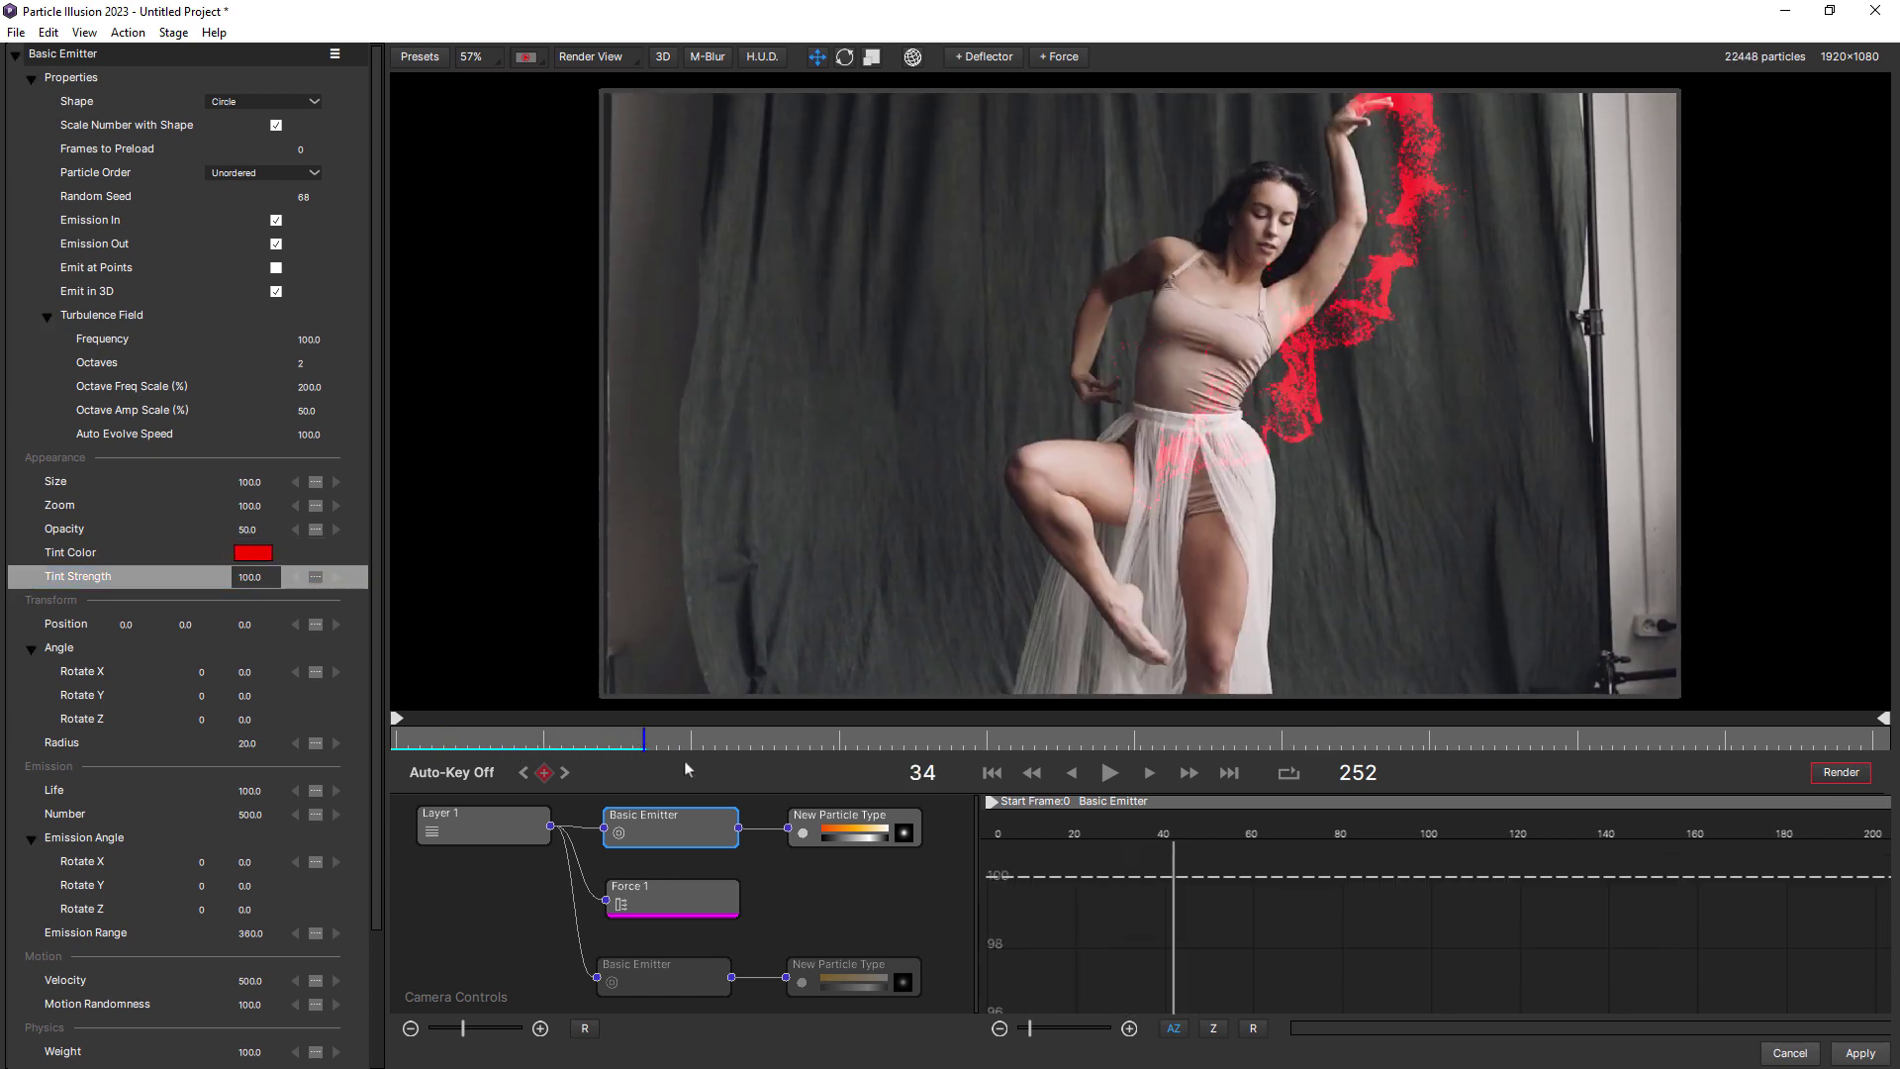
# - Preview playback, keep Force 1's 64×64×64 simulation detail, and edit Swirl Turbulence
pyautogui.click(1108, 774)
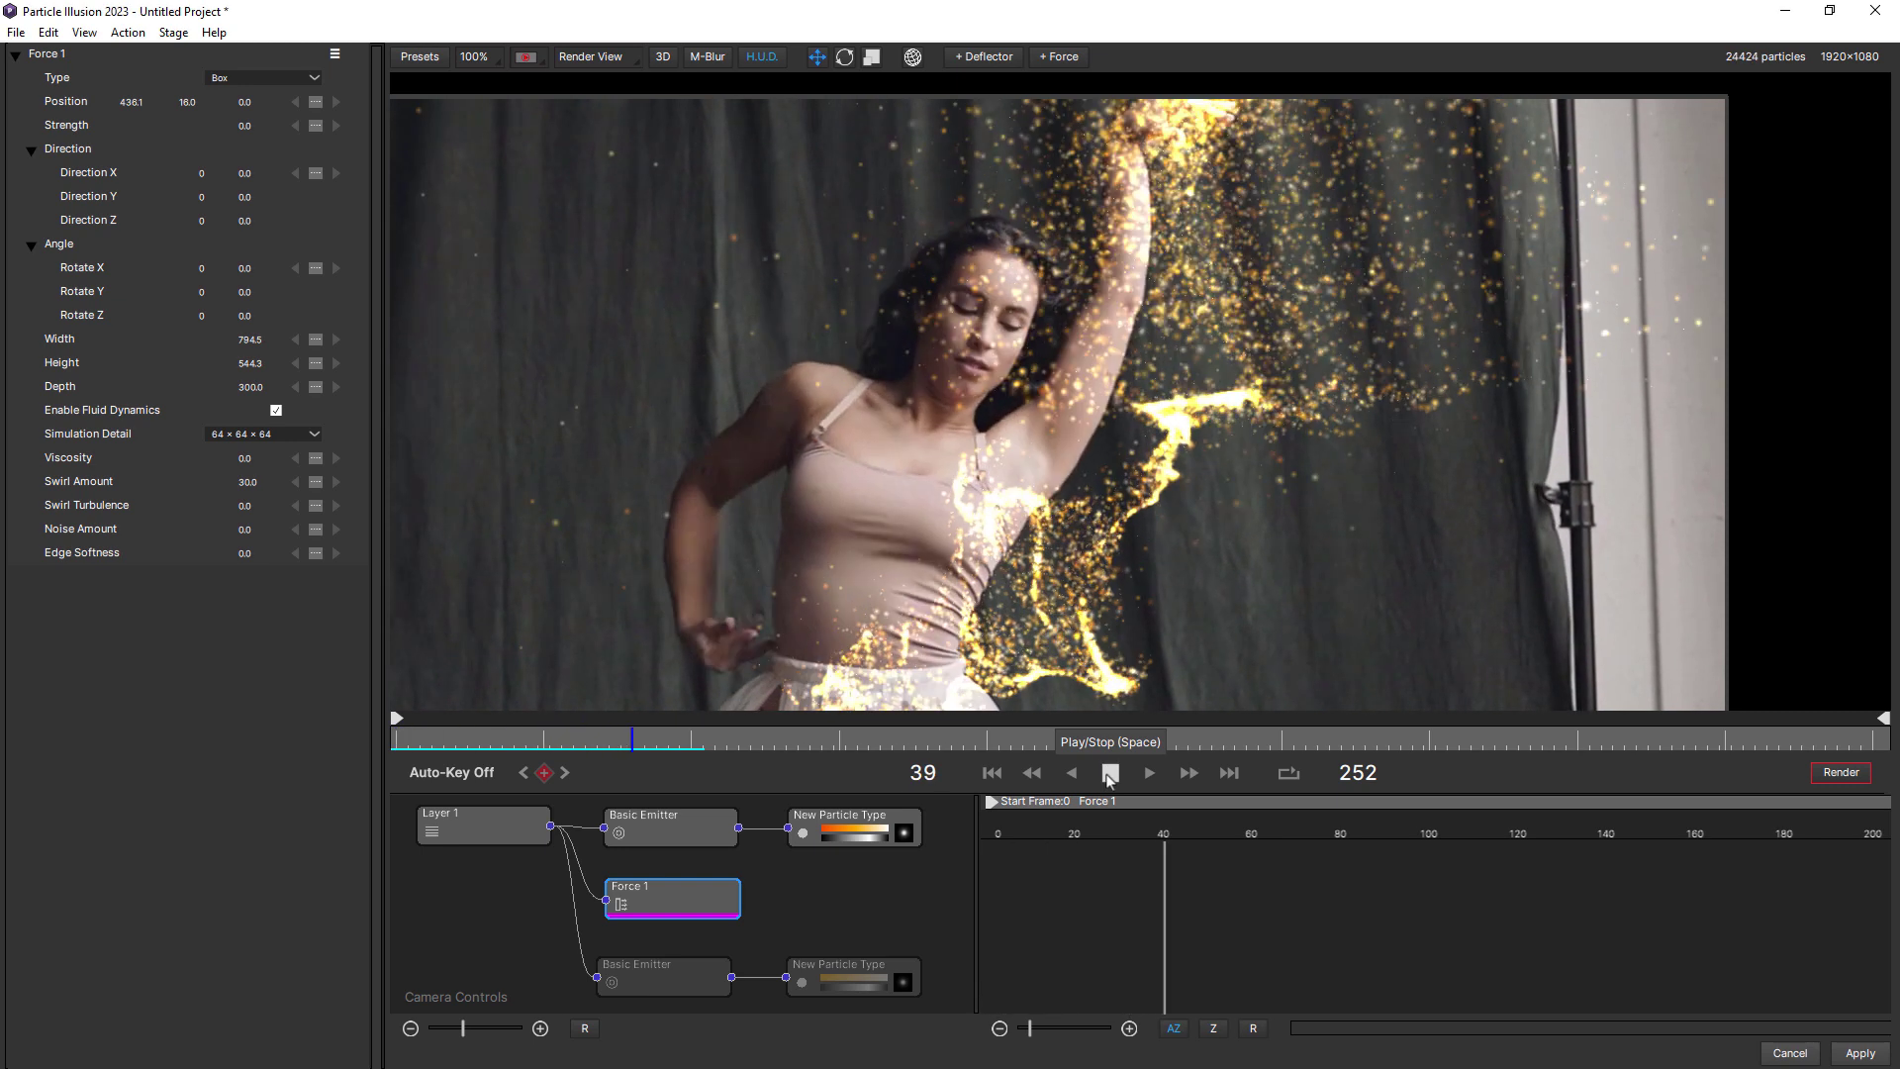
pyautogui.click(1109, 774)
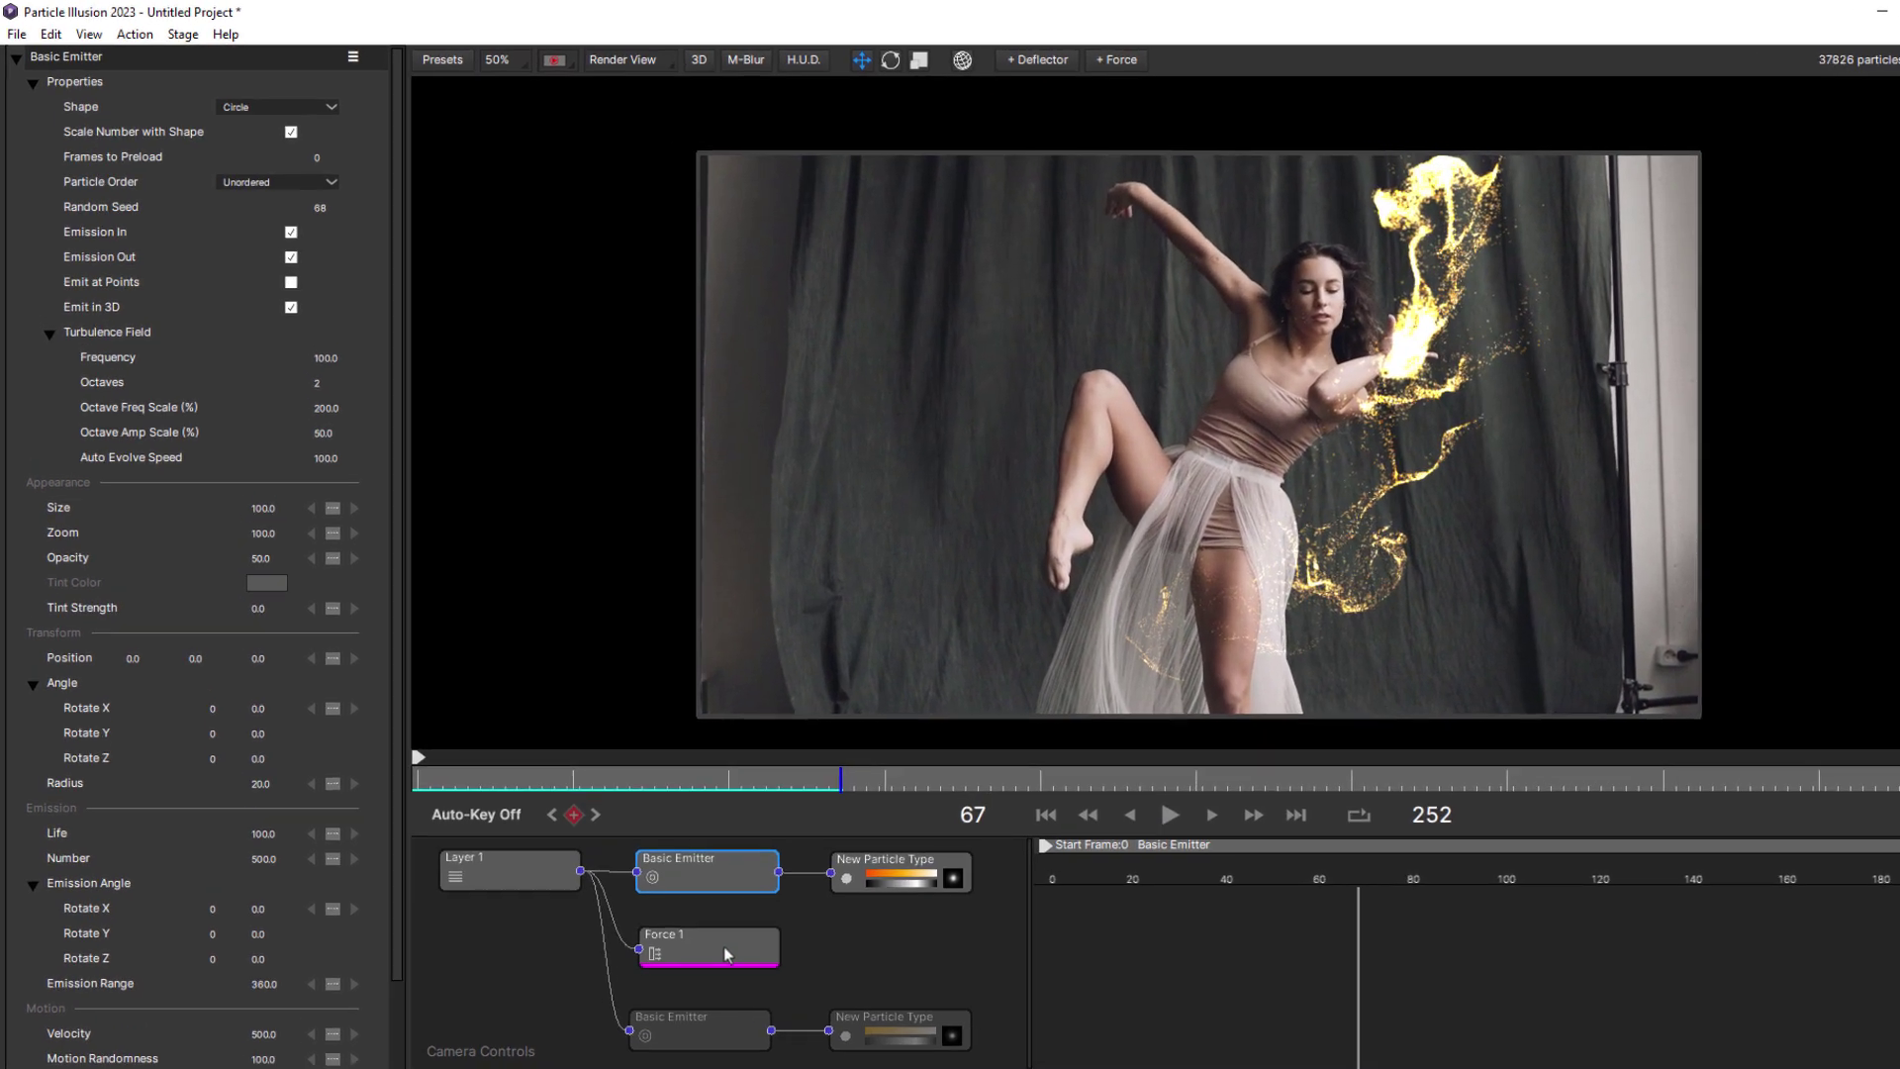
pyautogui.click(712, 900)
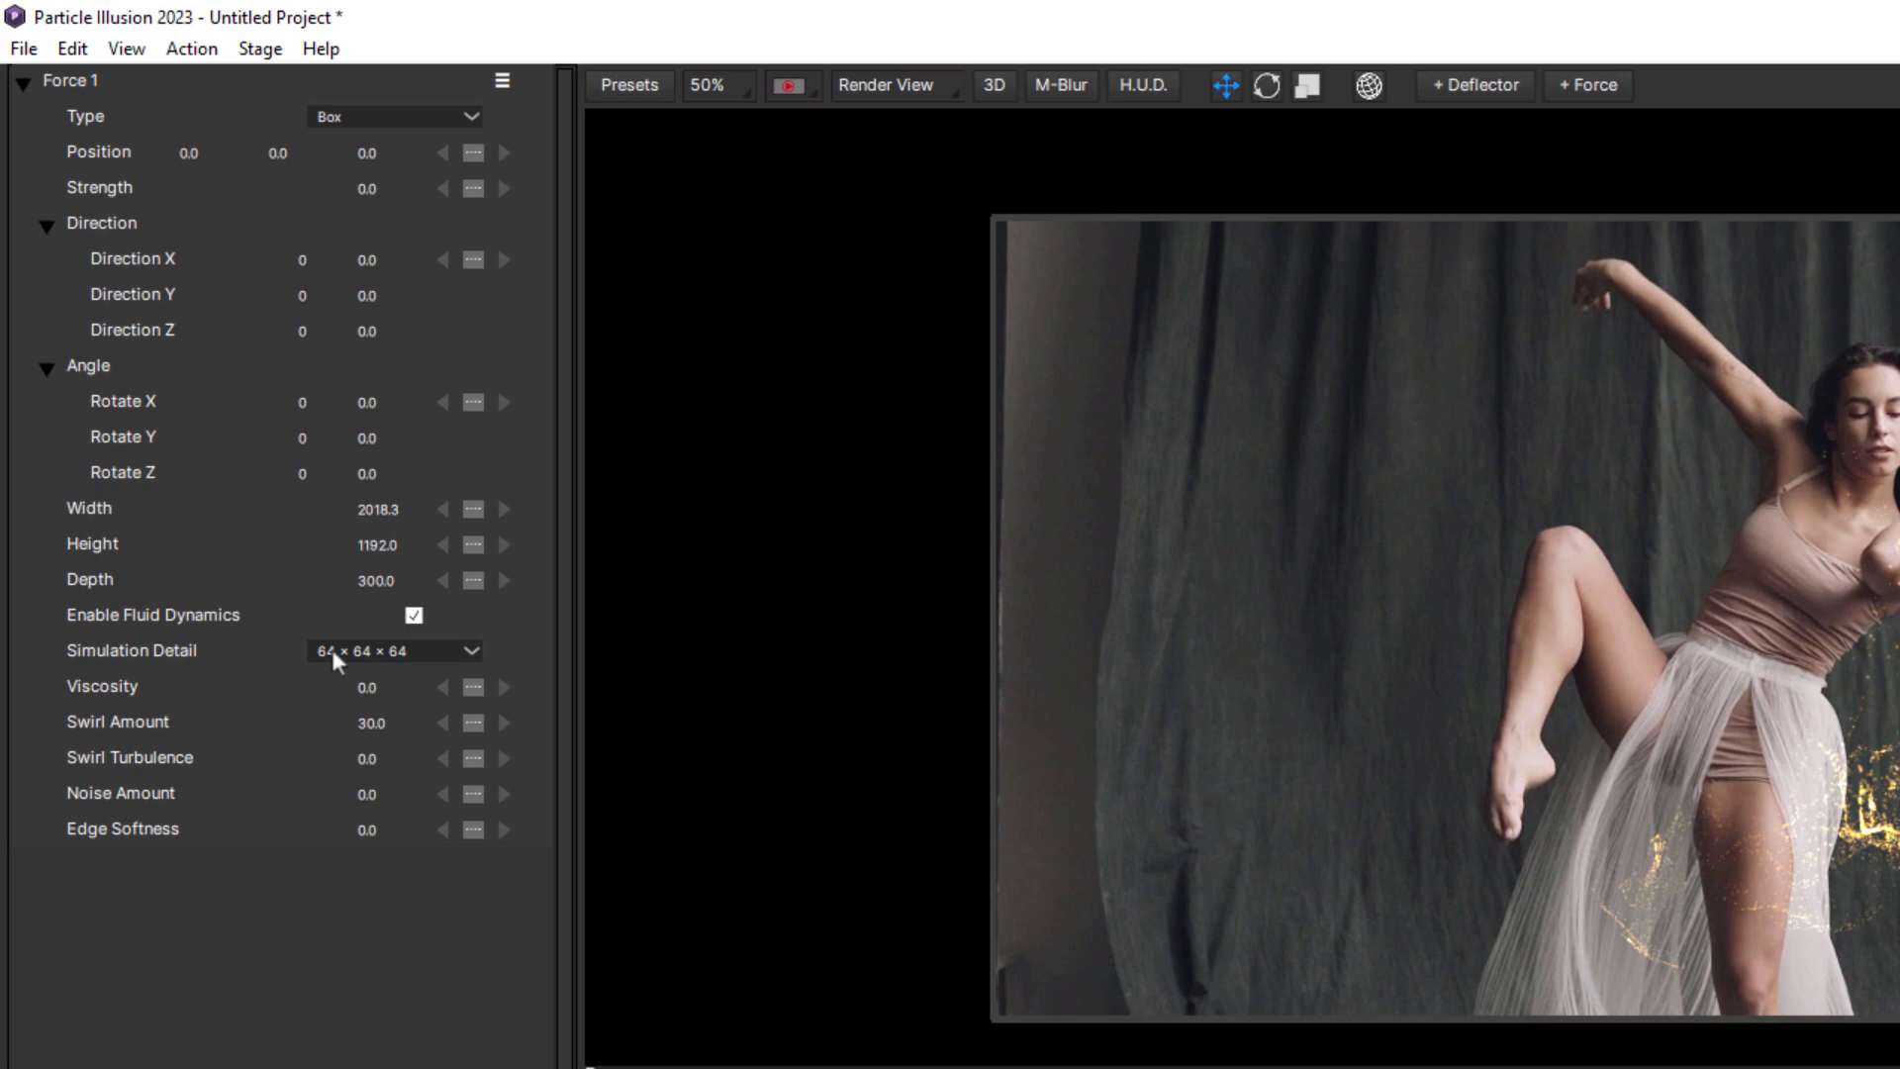
pyautogui.click(332, 648)
pyautogui.click(405, 732)
pyautogui.click(183, 768)
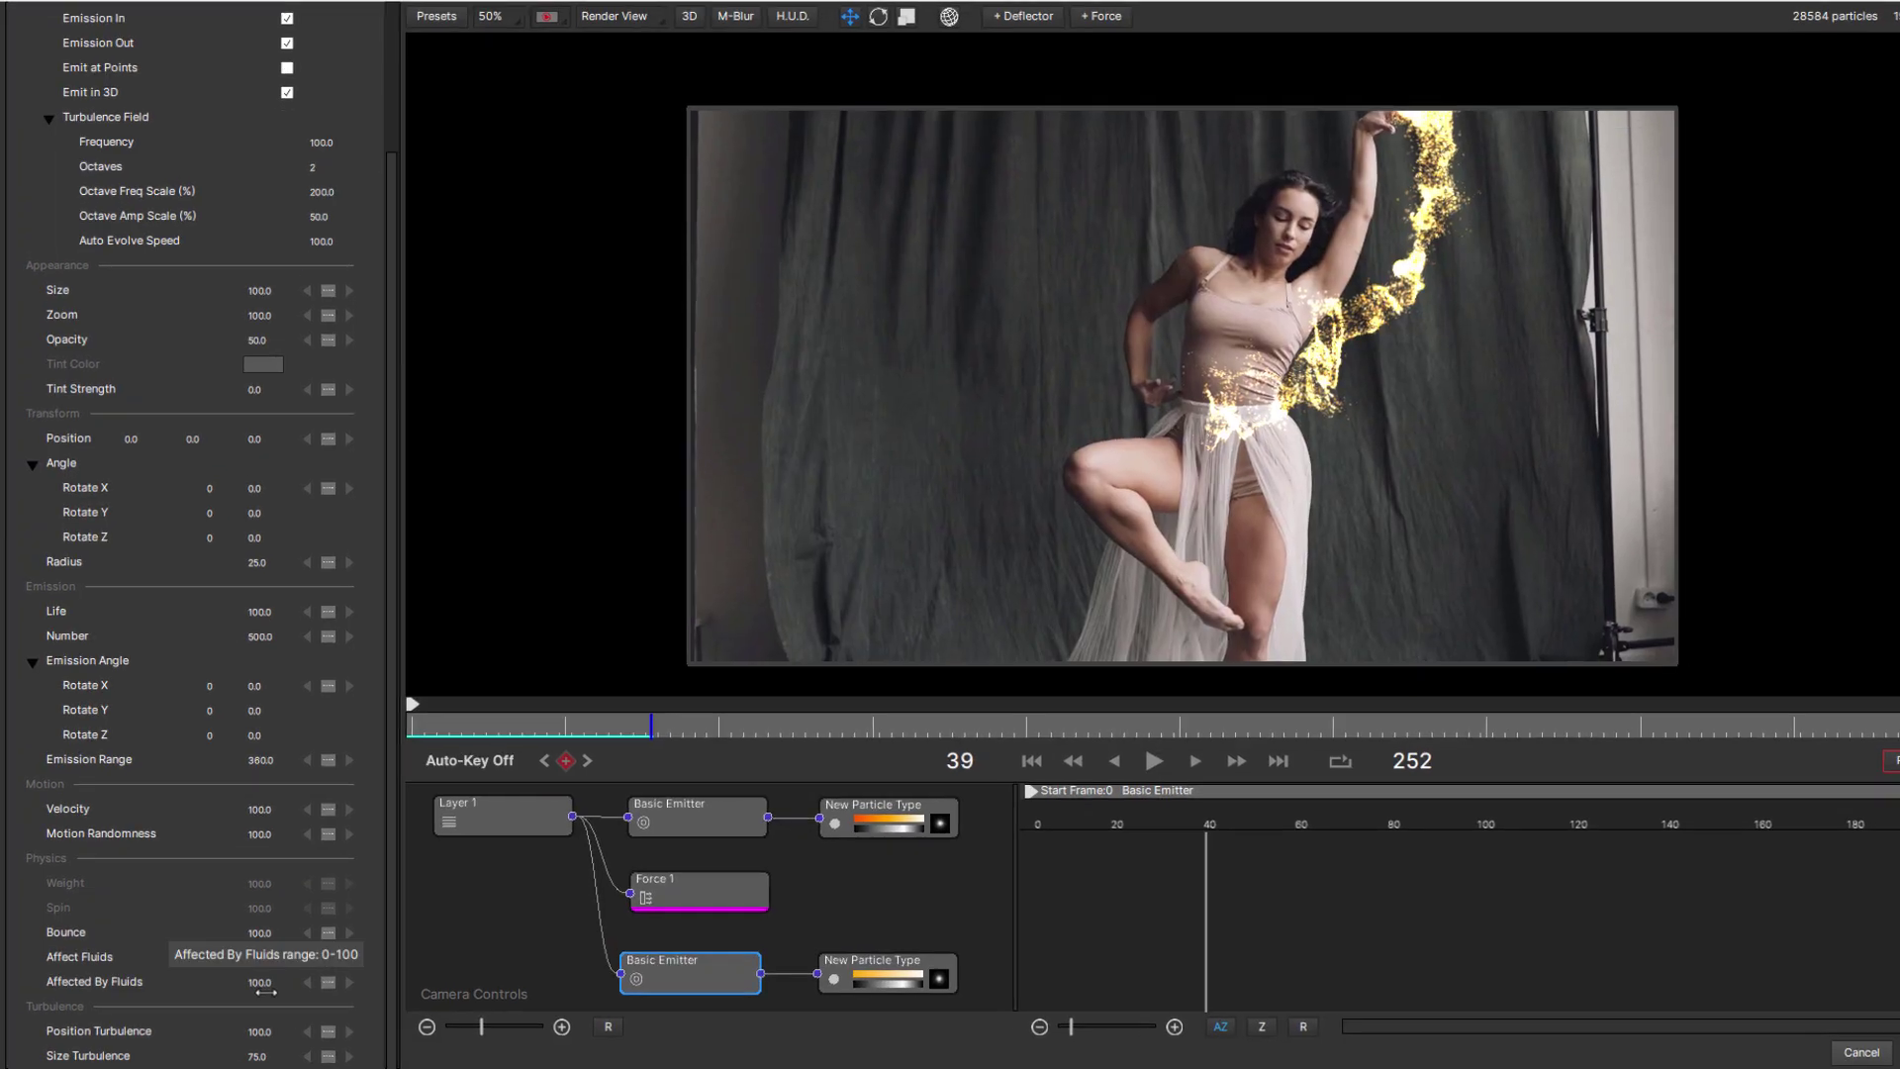
pyautogui.write('0')
# - Commit 0 as the second Basic Emitter's Affected By Fluids value
pyautogui.press('Return')
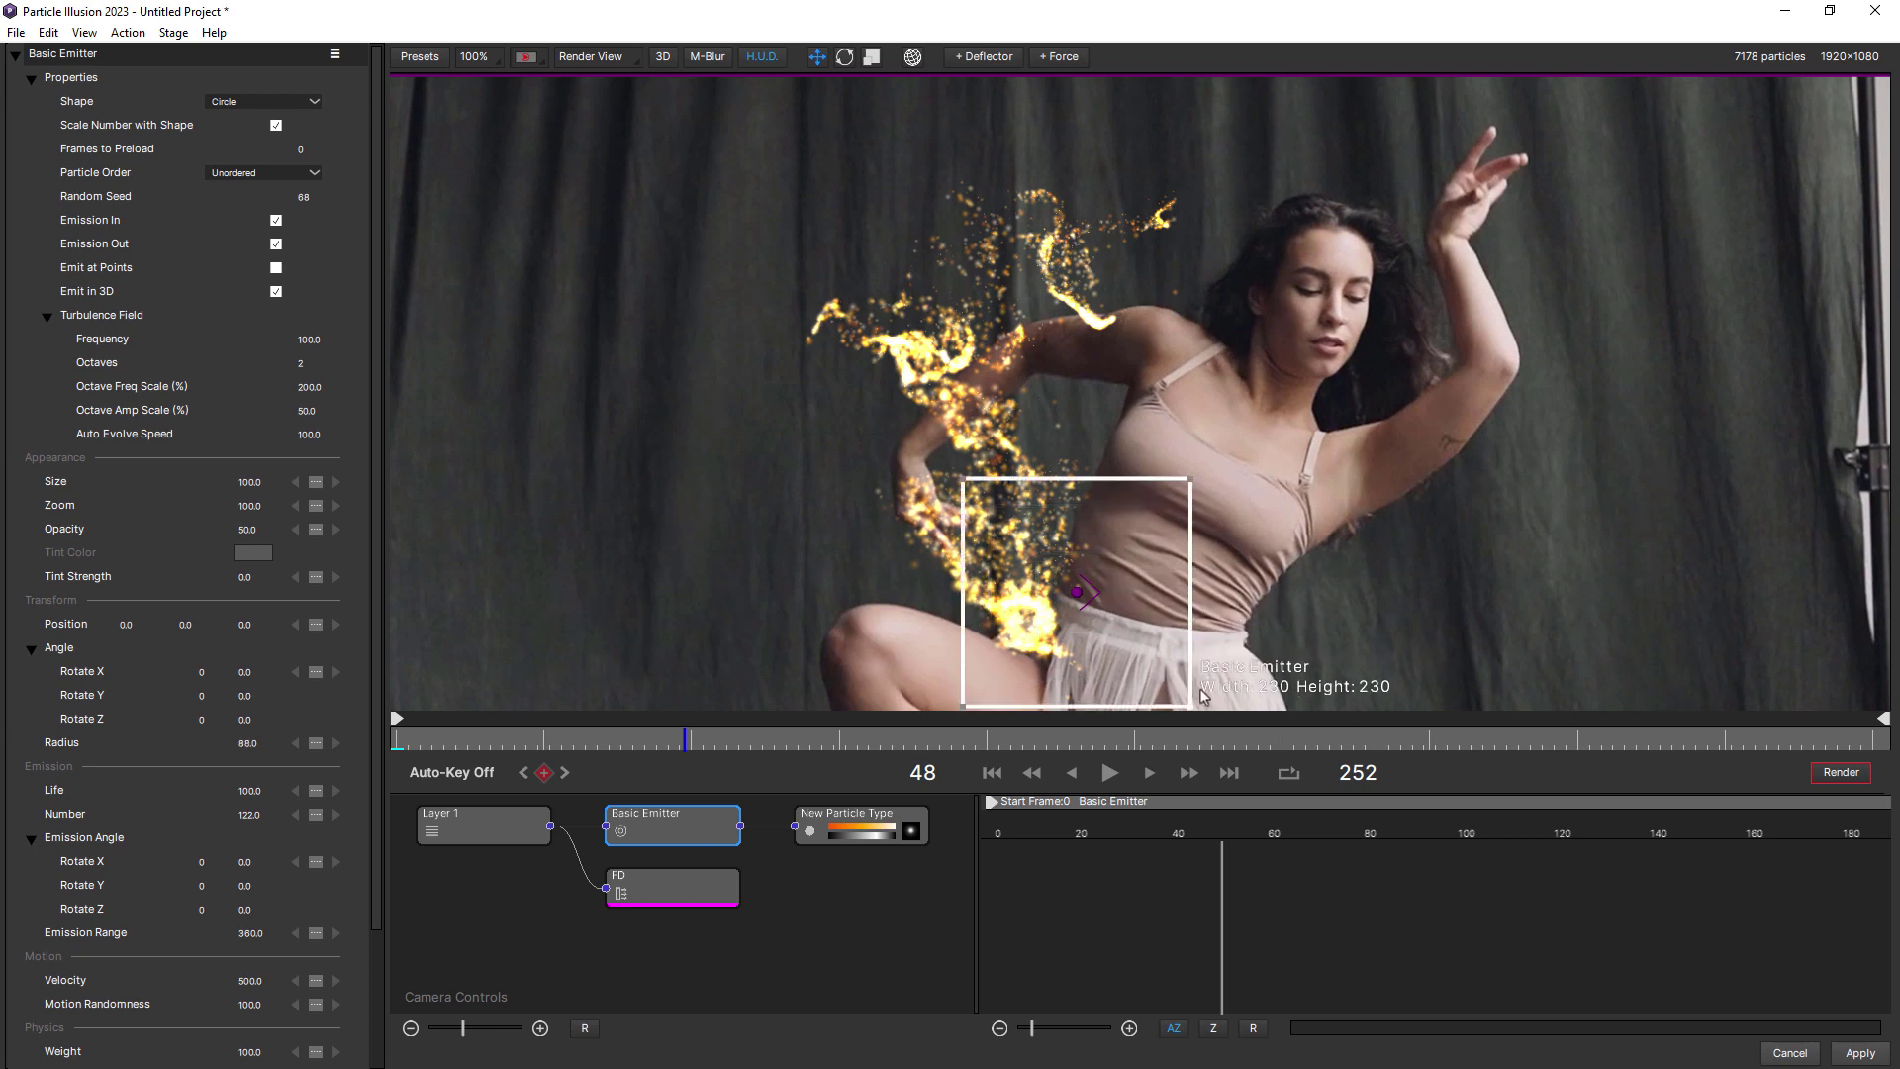
# - Enlarge the emitter radius to 124.1, disable Scale Number with Shape, and preview playback
pyautogui.moveTo(1193, 689); pyautogui.dragTo(1202, 696)
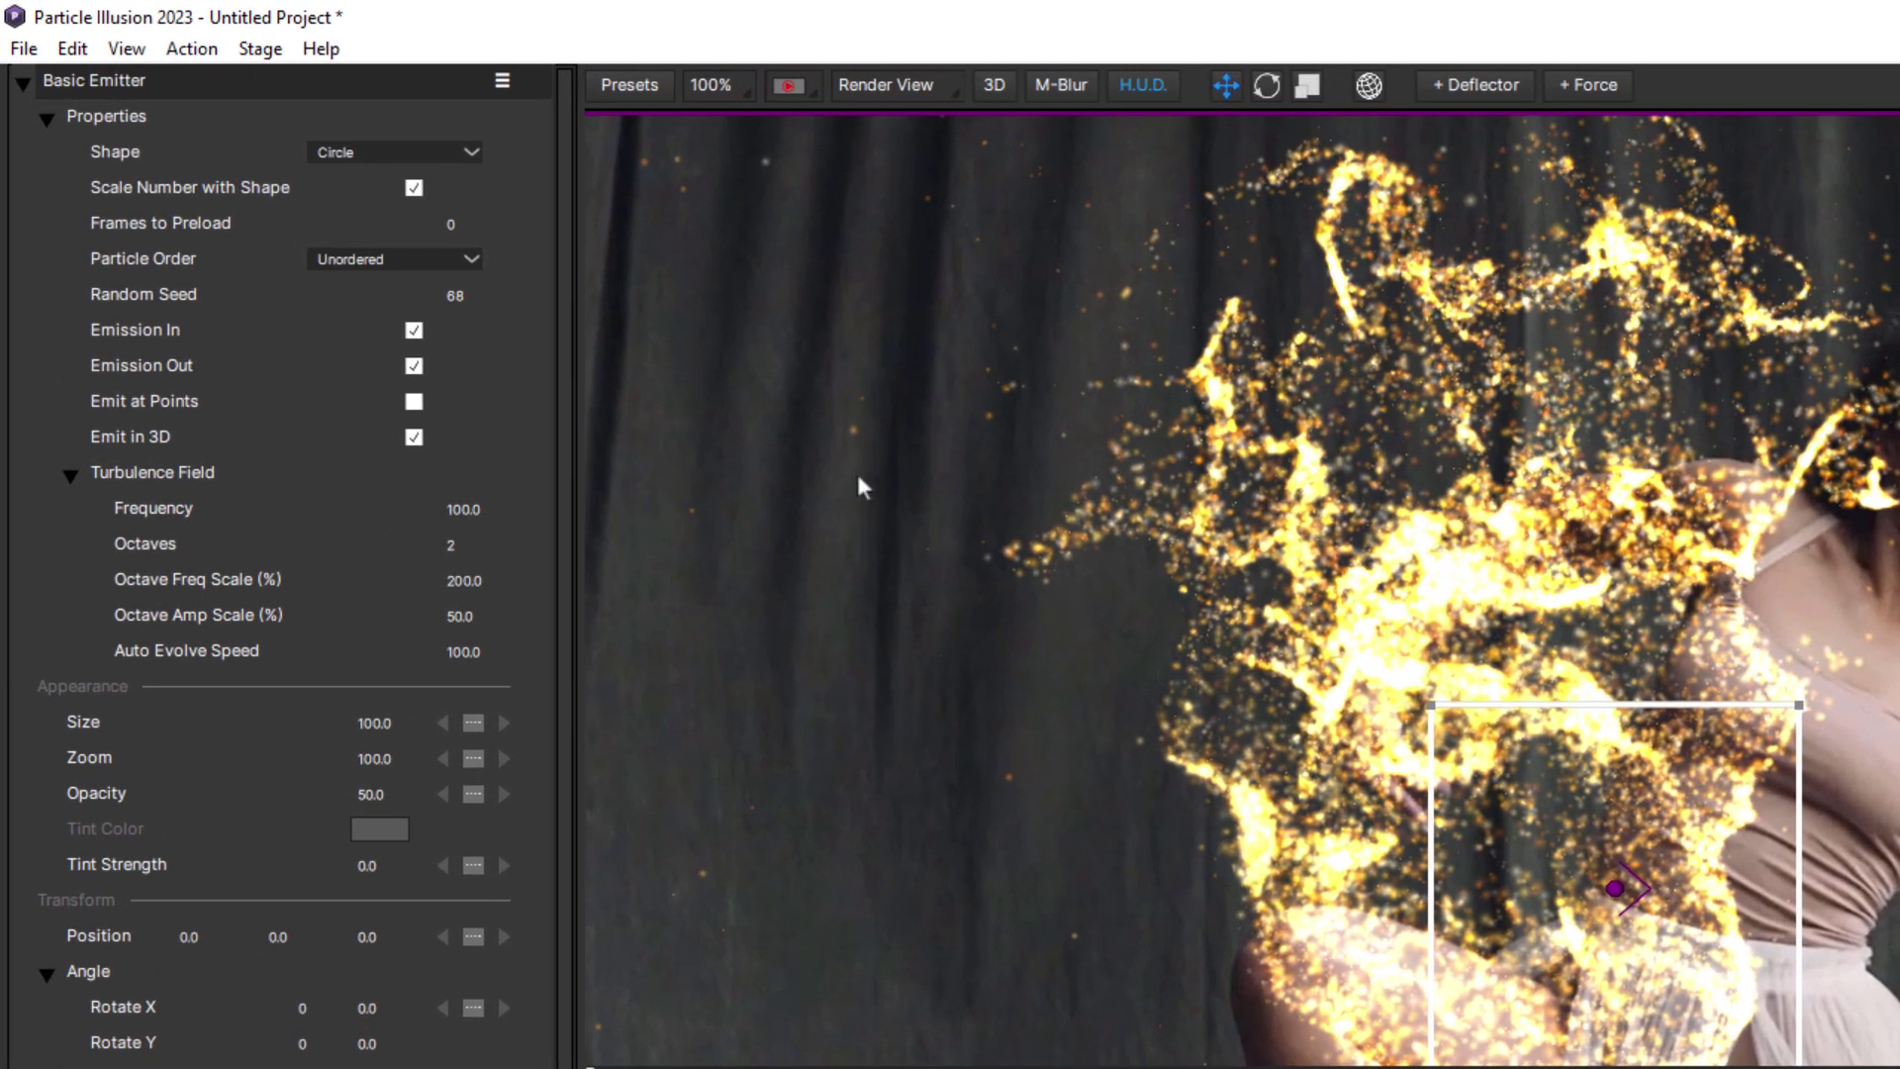
pyautogui.click(295, 190)
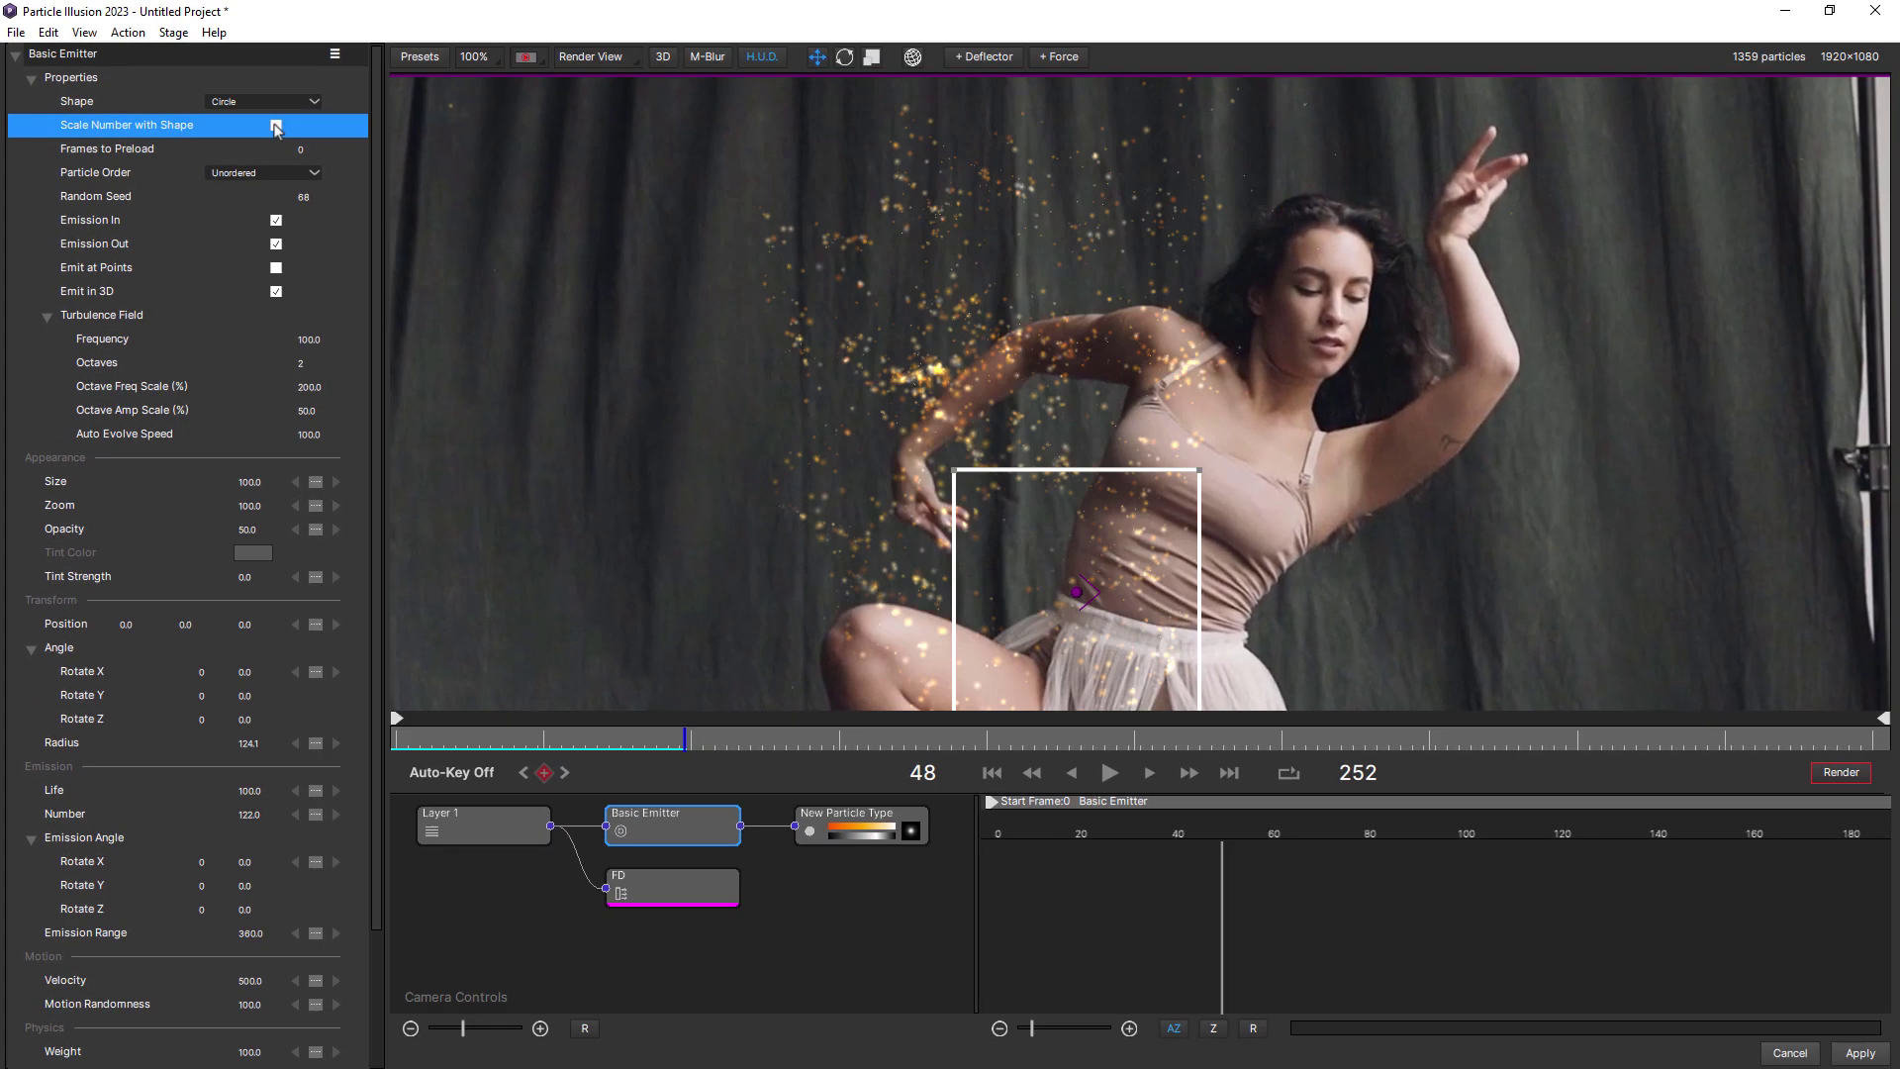
pyautogui.click(1105, 772)
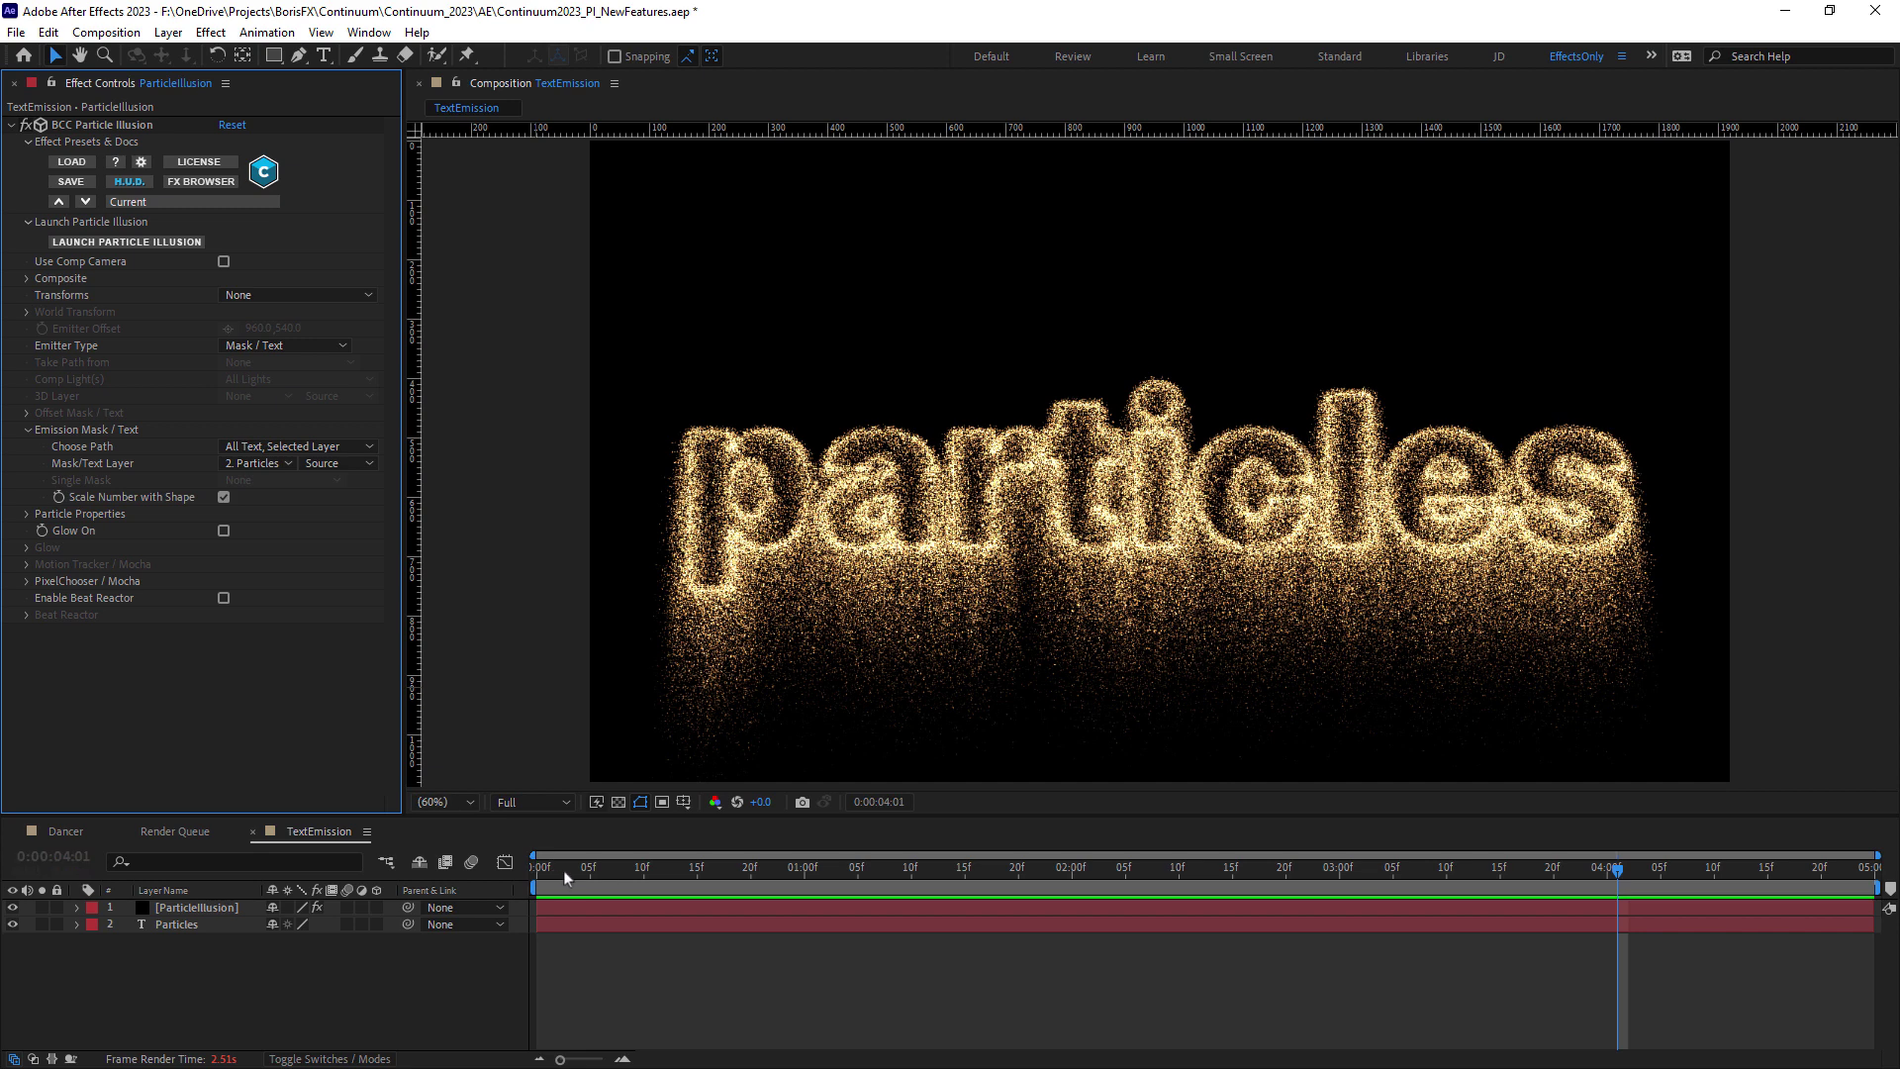
# - Toggle Scale Number with Shape, scrub the particle text, and show Particle Properties' Motion Blur choices
pyautogui.click(563, 871)
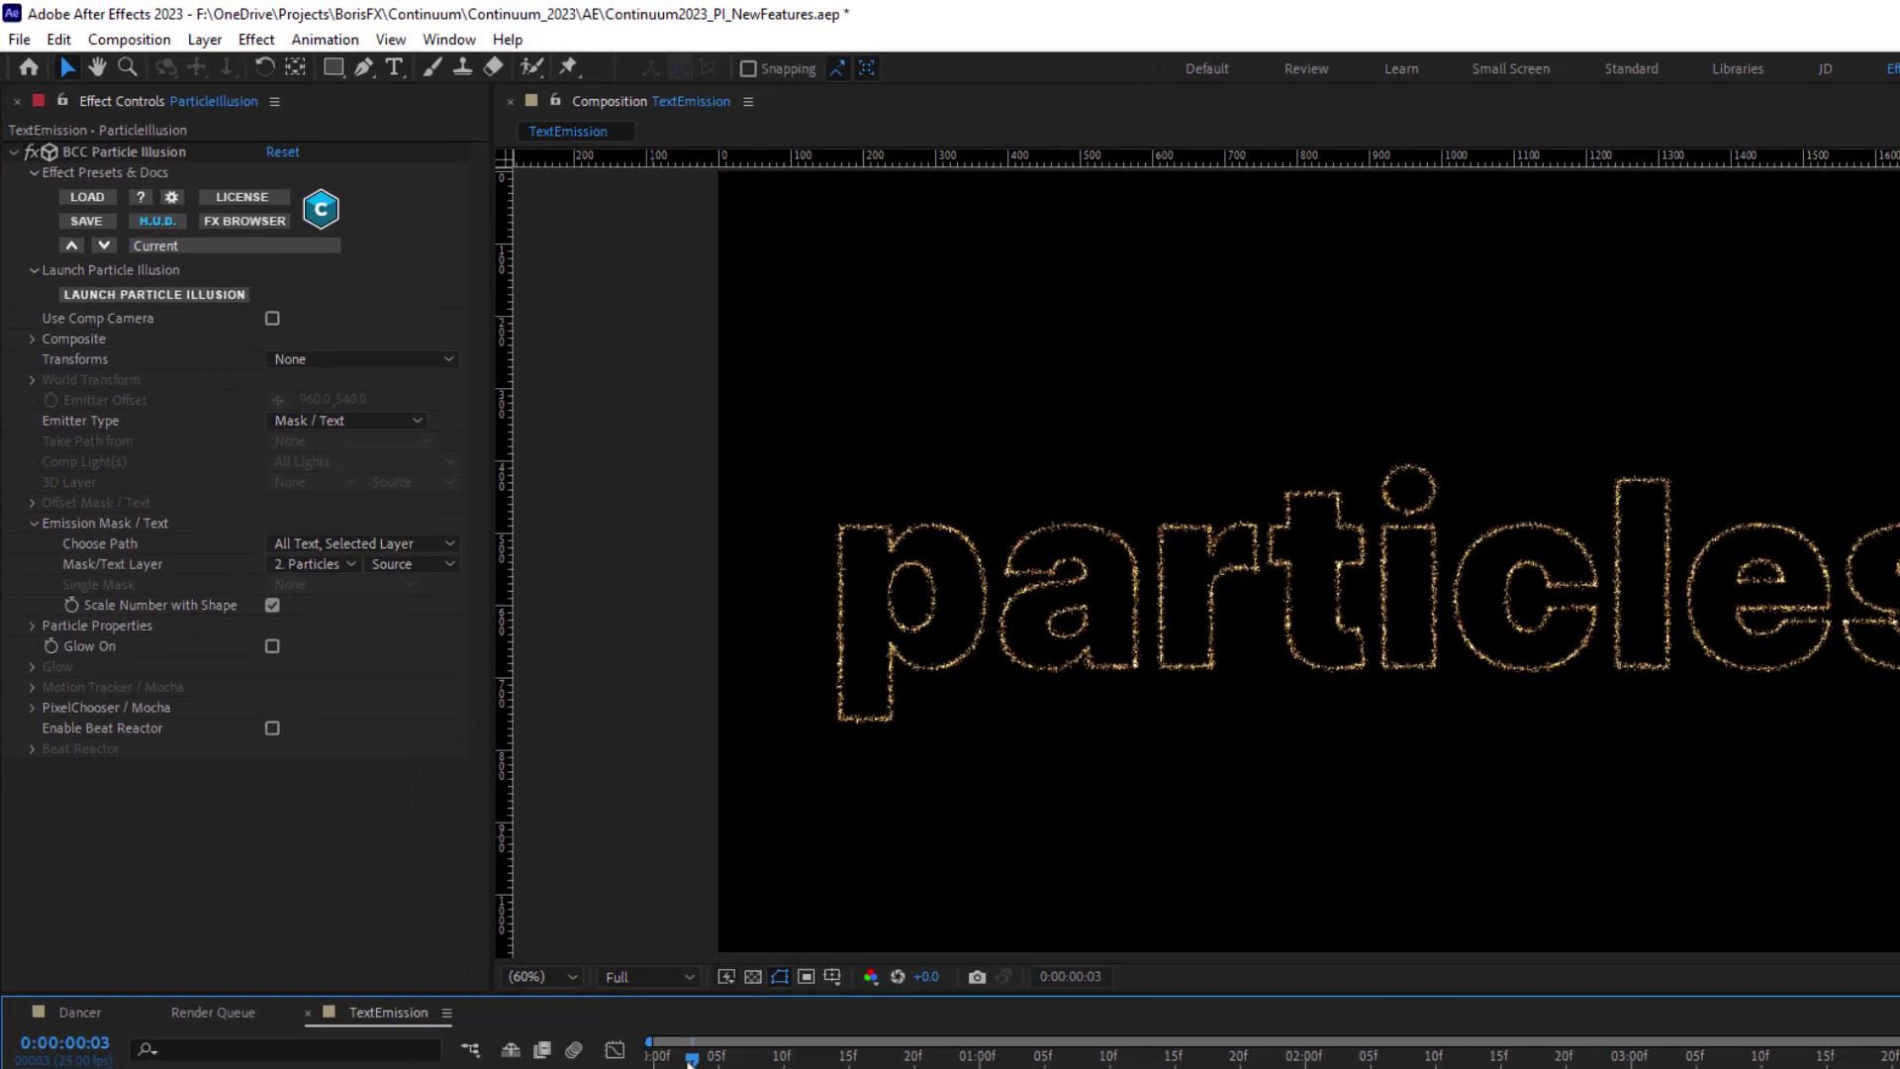
pyautogui.click(332, 744)
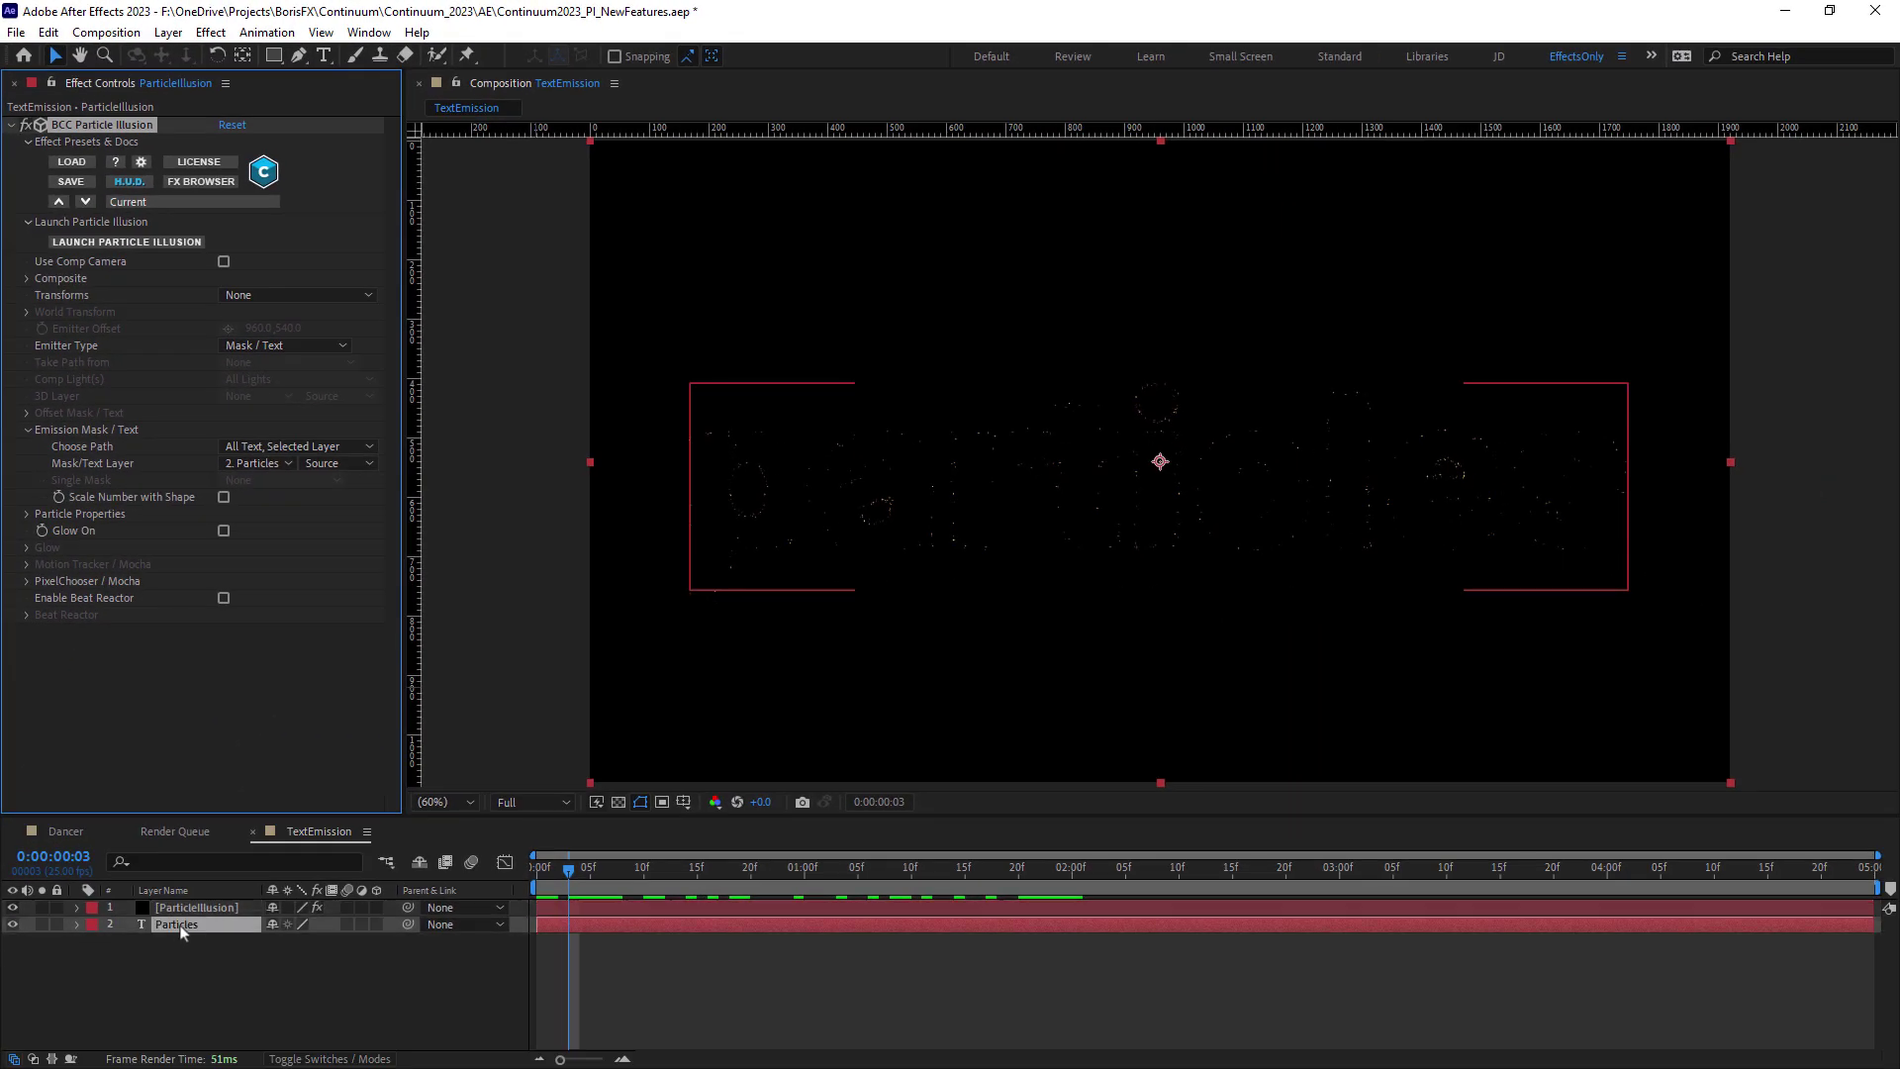
pyautogui.click(179, 925)
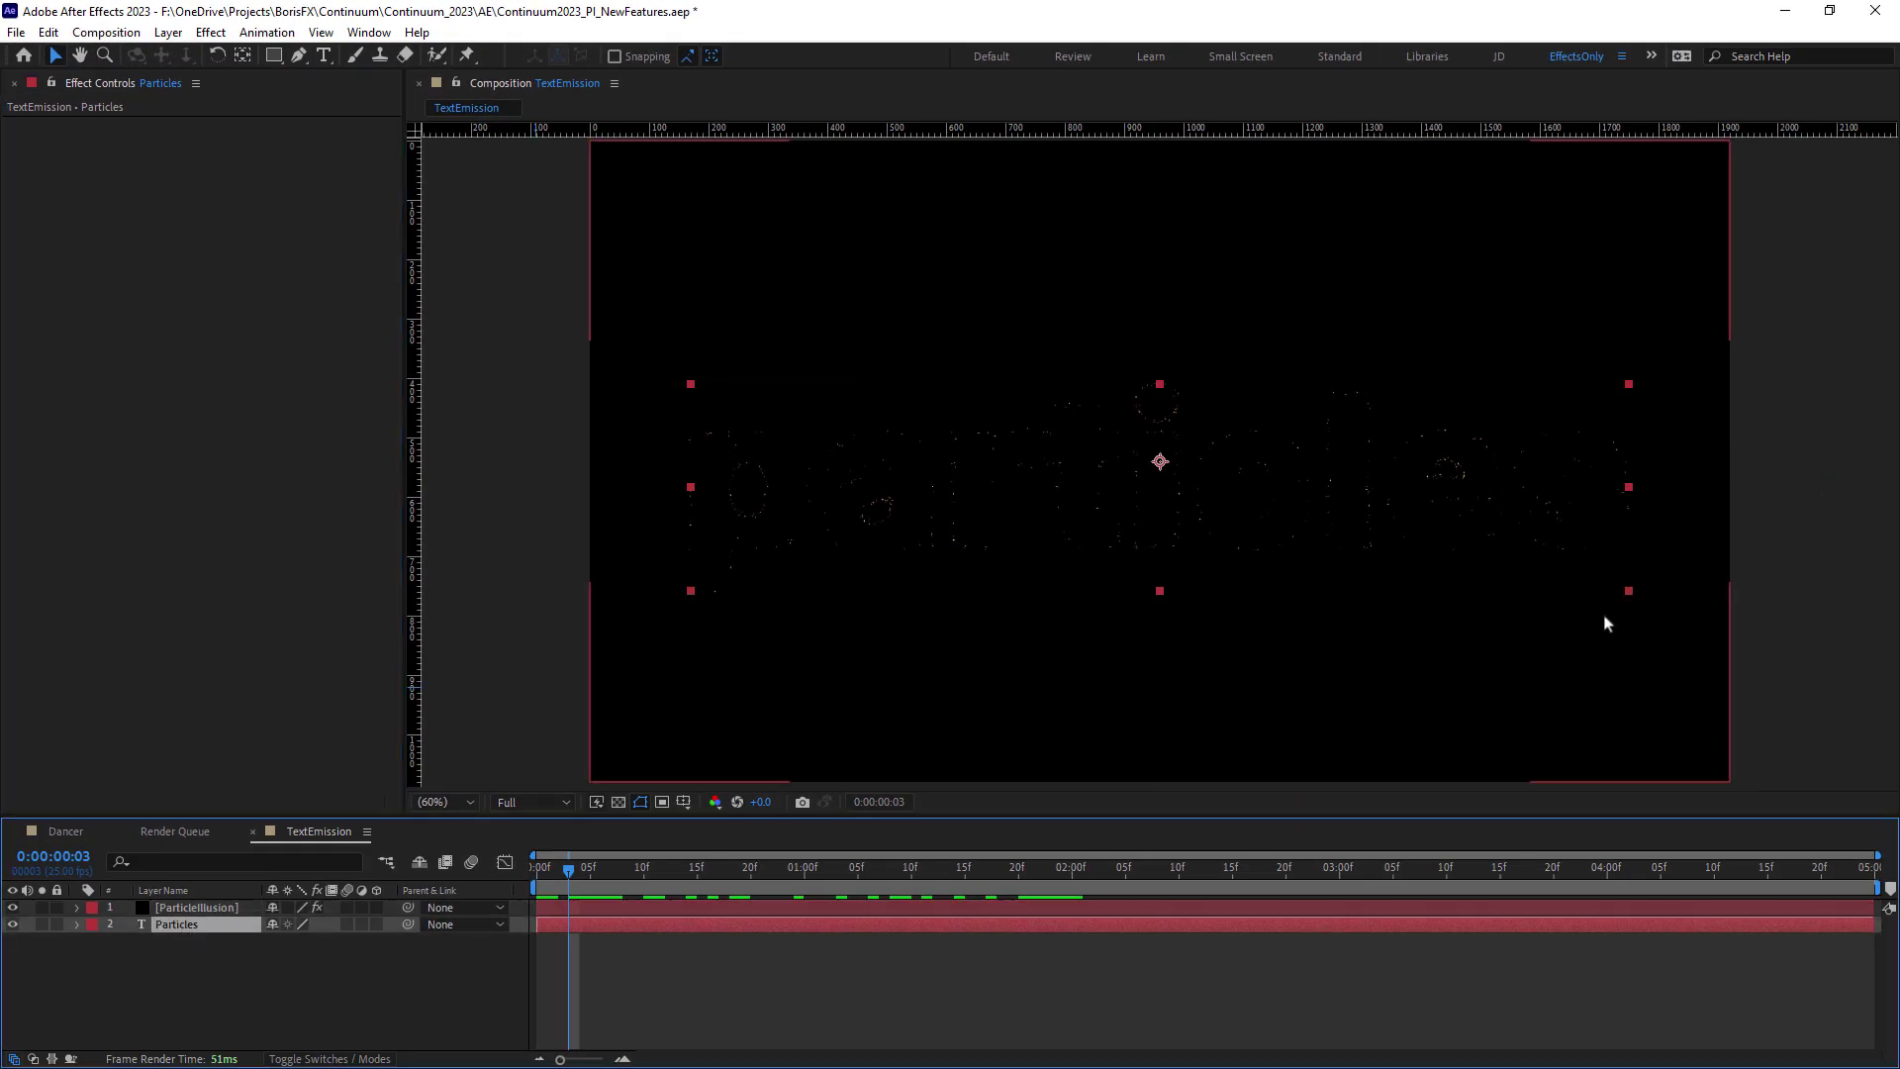
pyautogui.moveTo(720, 870); pyautogui.dragTo(1195, 880)
pyautogui.moveTo(1332, 891); pyautogui.dragTo(1423, 901)
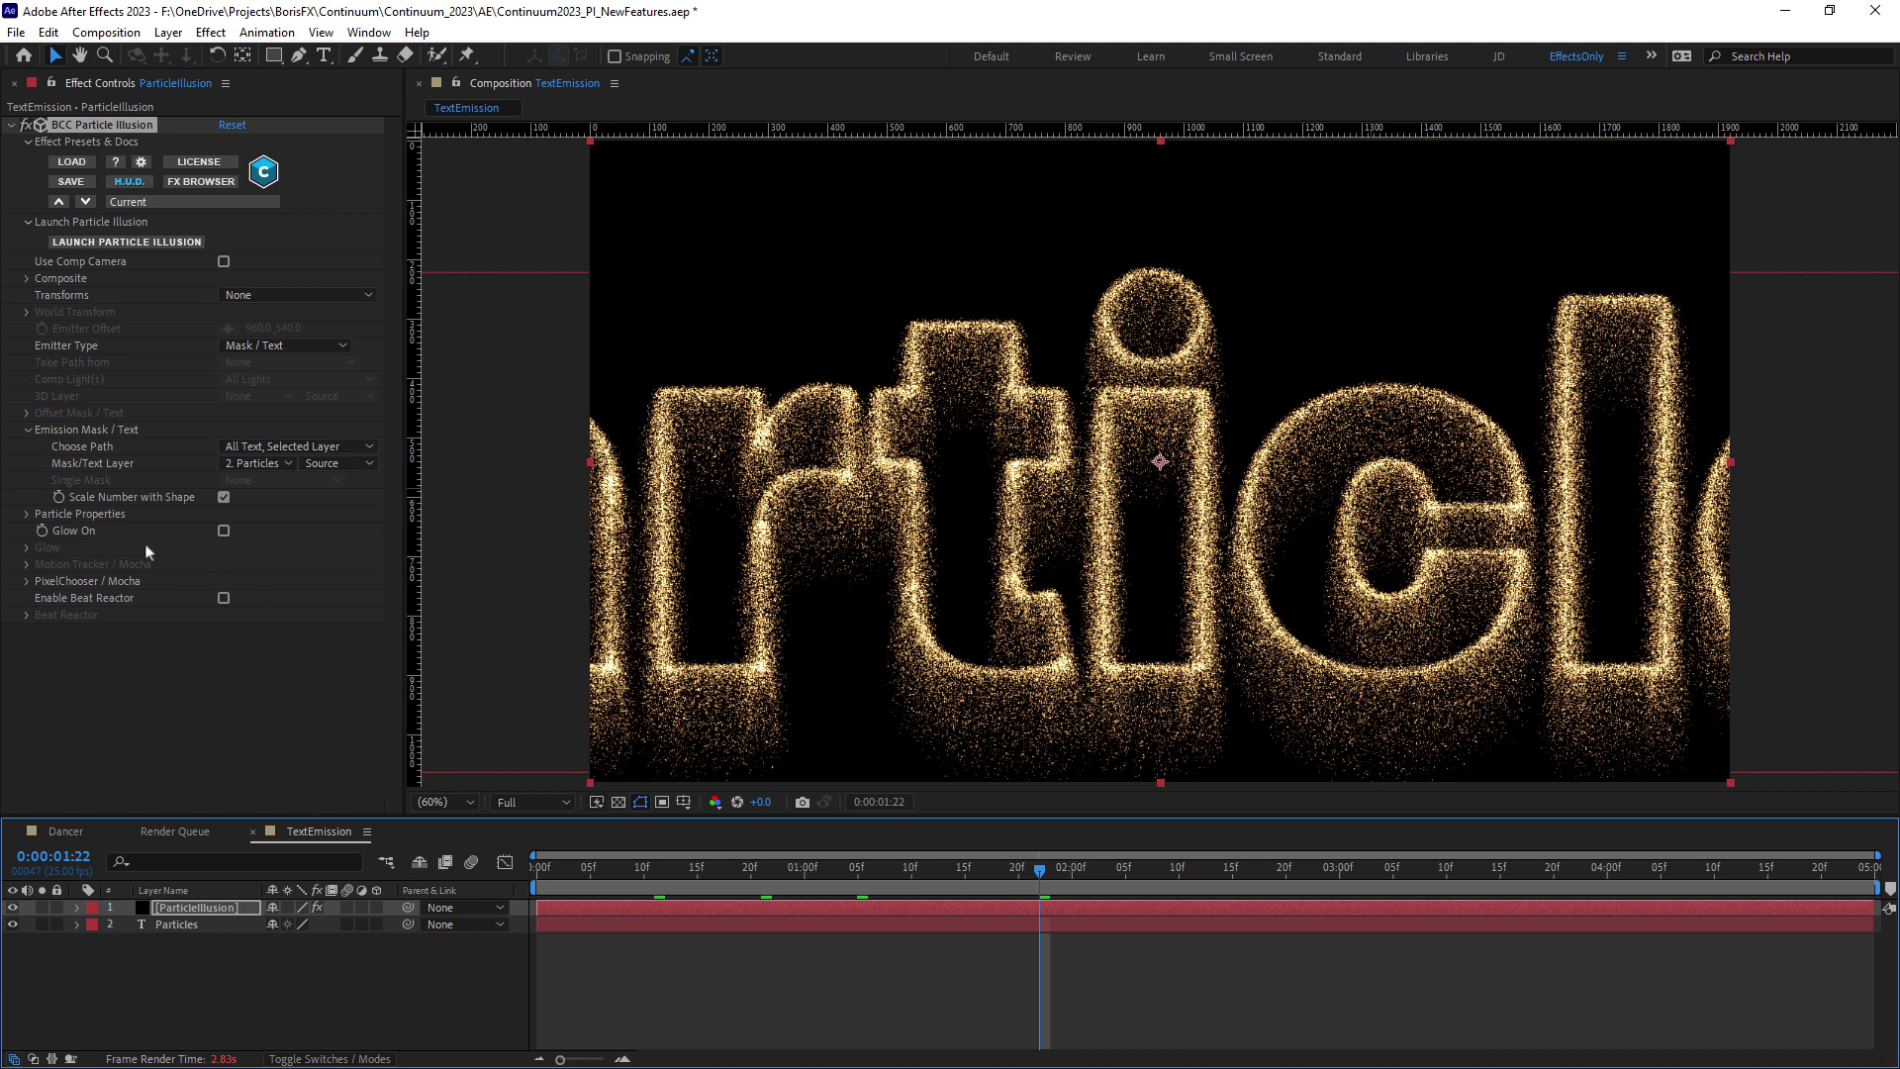
pyautogui.click(28, 515)
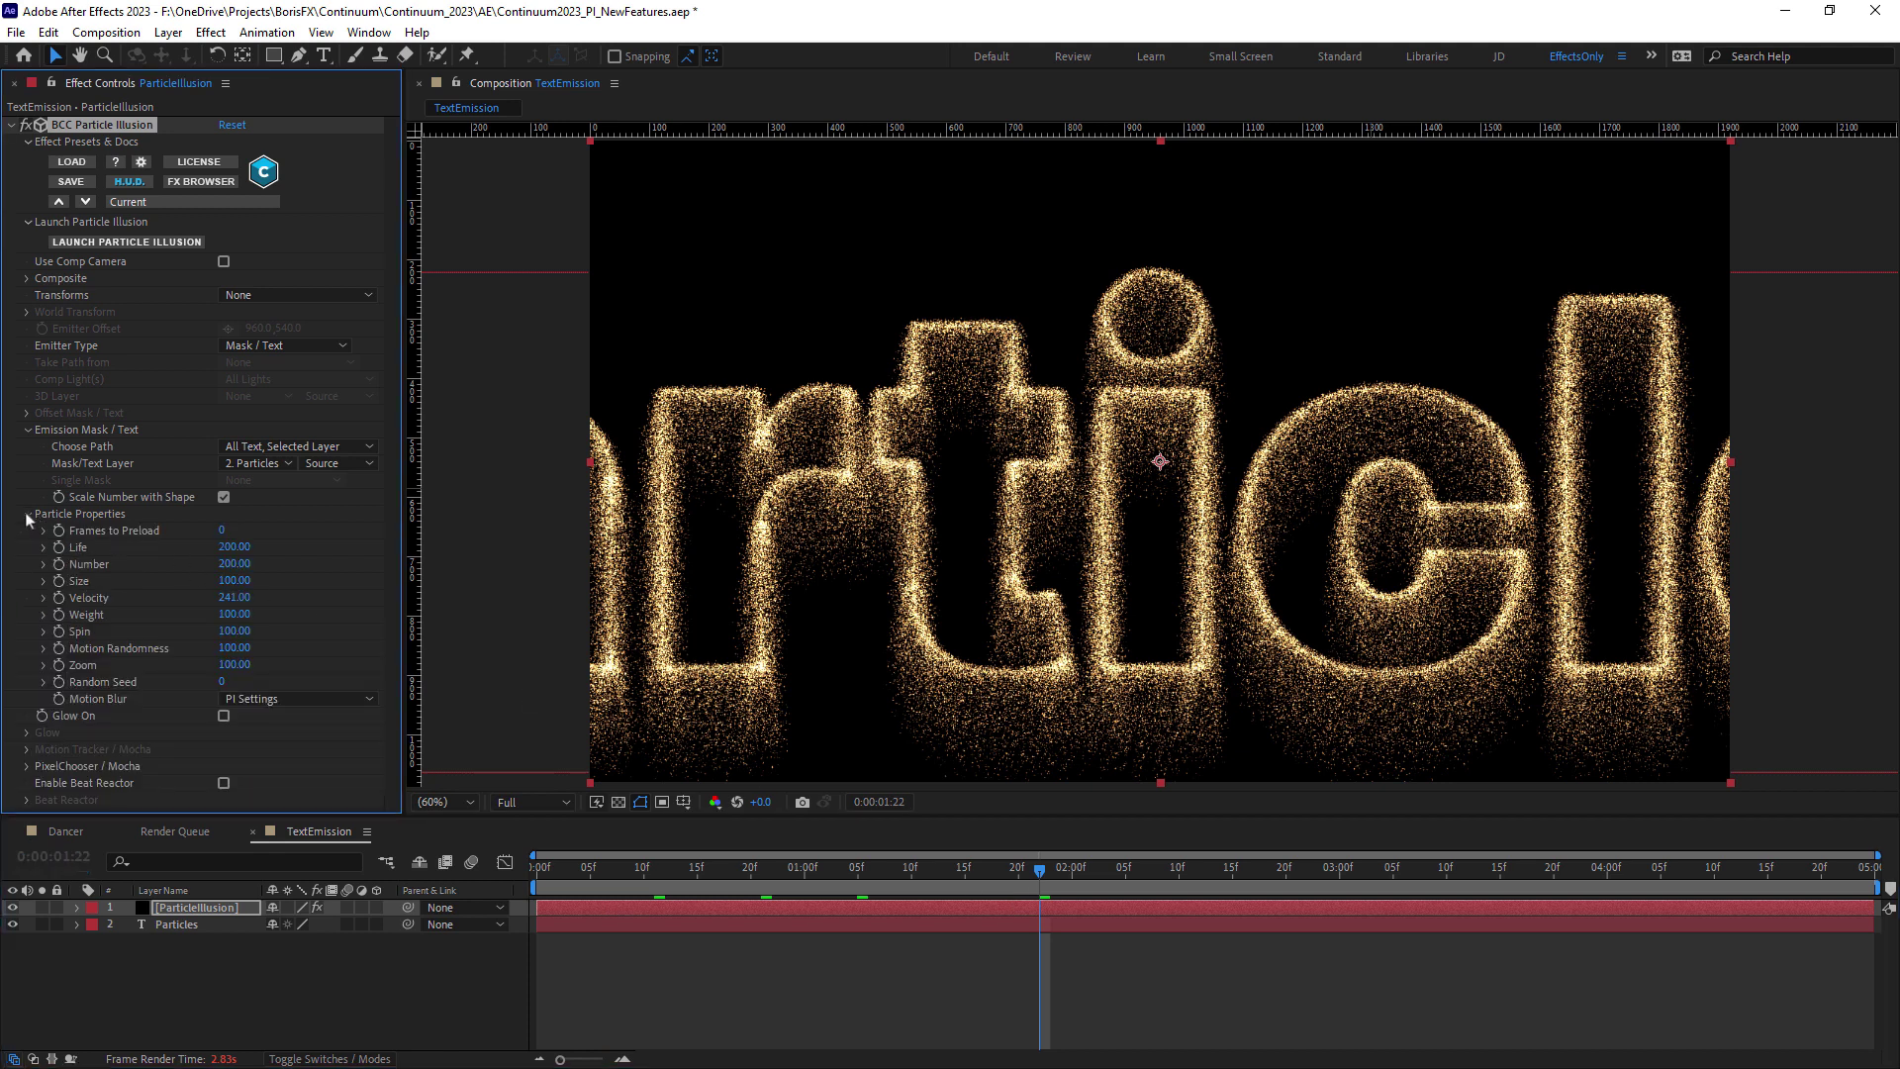
pyautogui.click(305, 698)
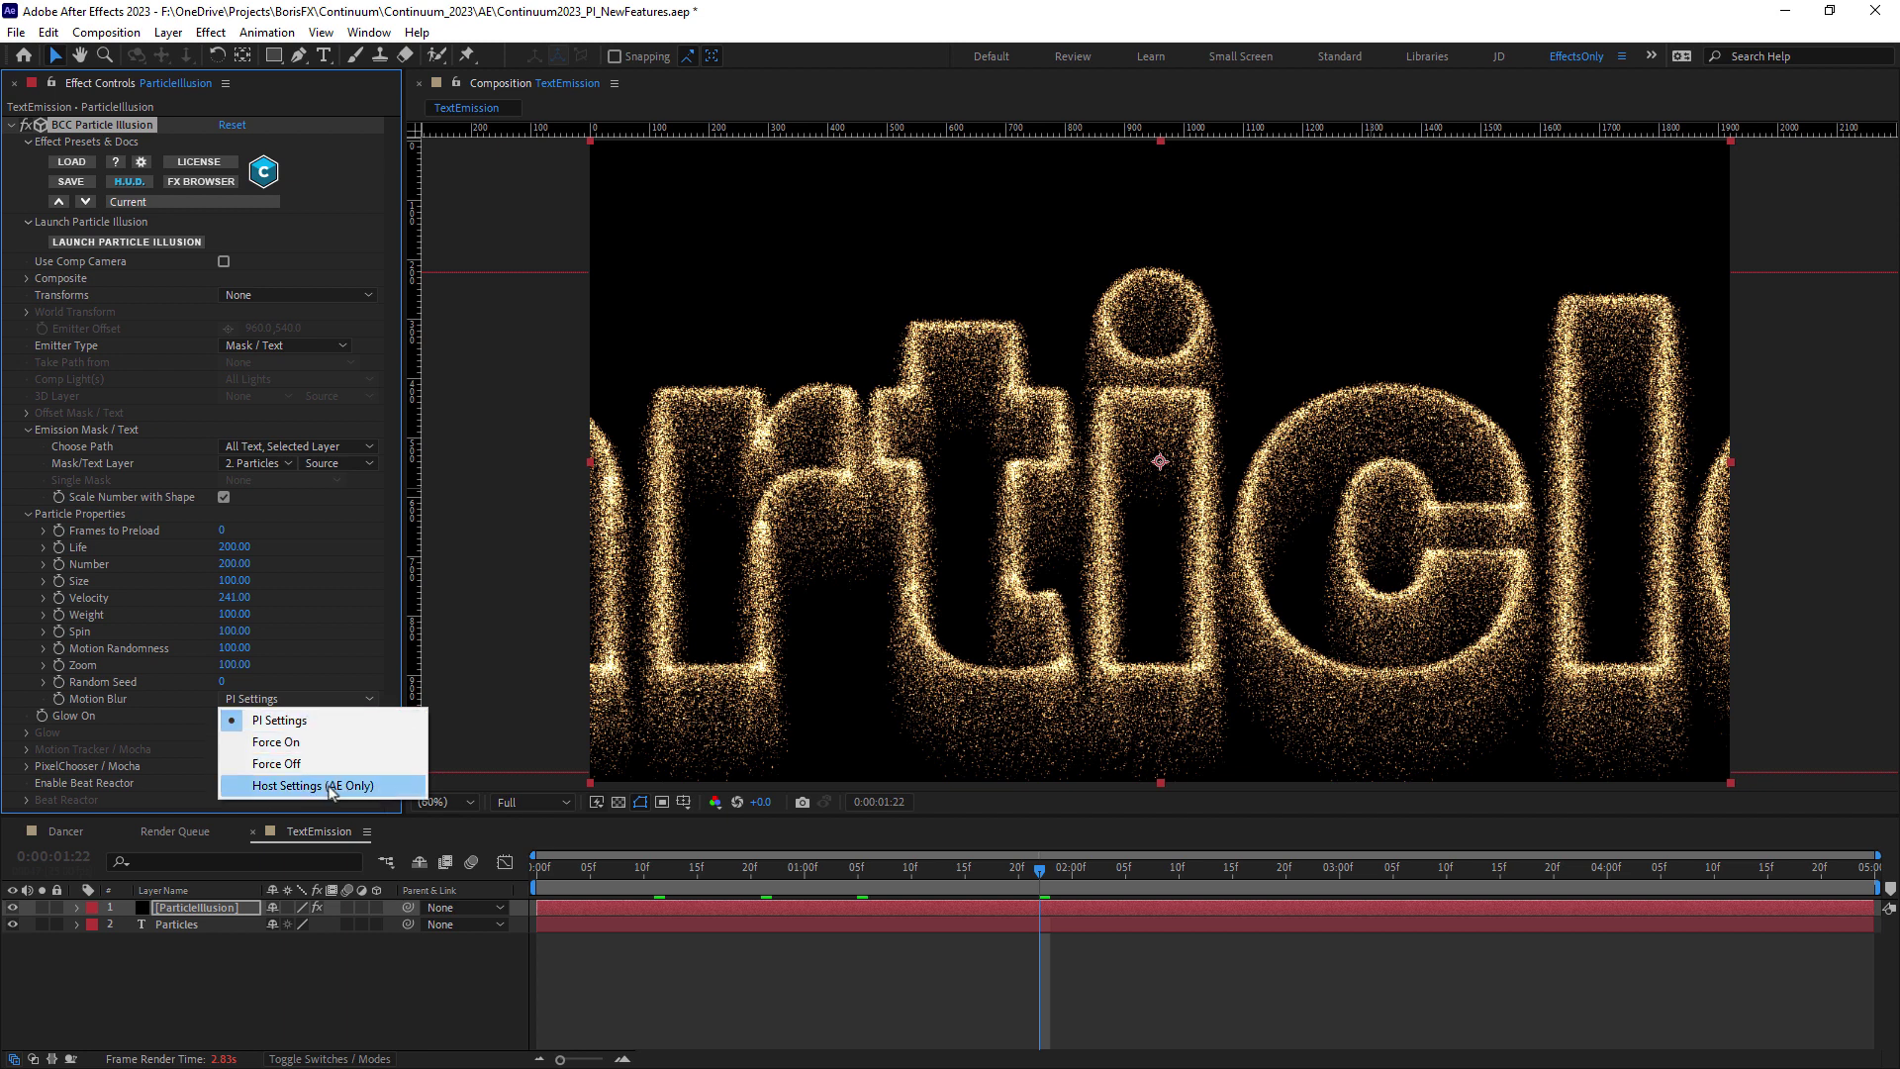
# - Set Motion Blur to Force On and view the Pixie Dust emitter in Particle Illusion
pyautogui.click(325, 743)
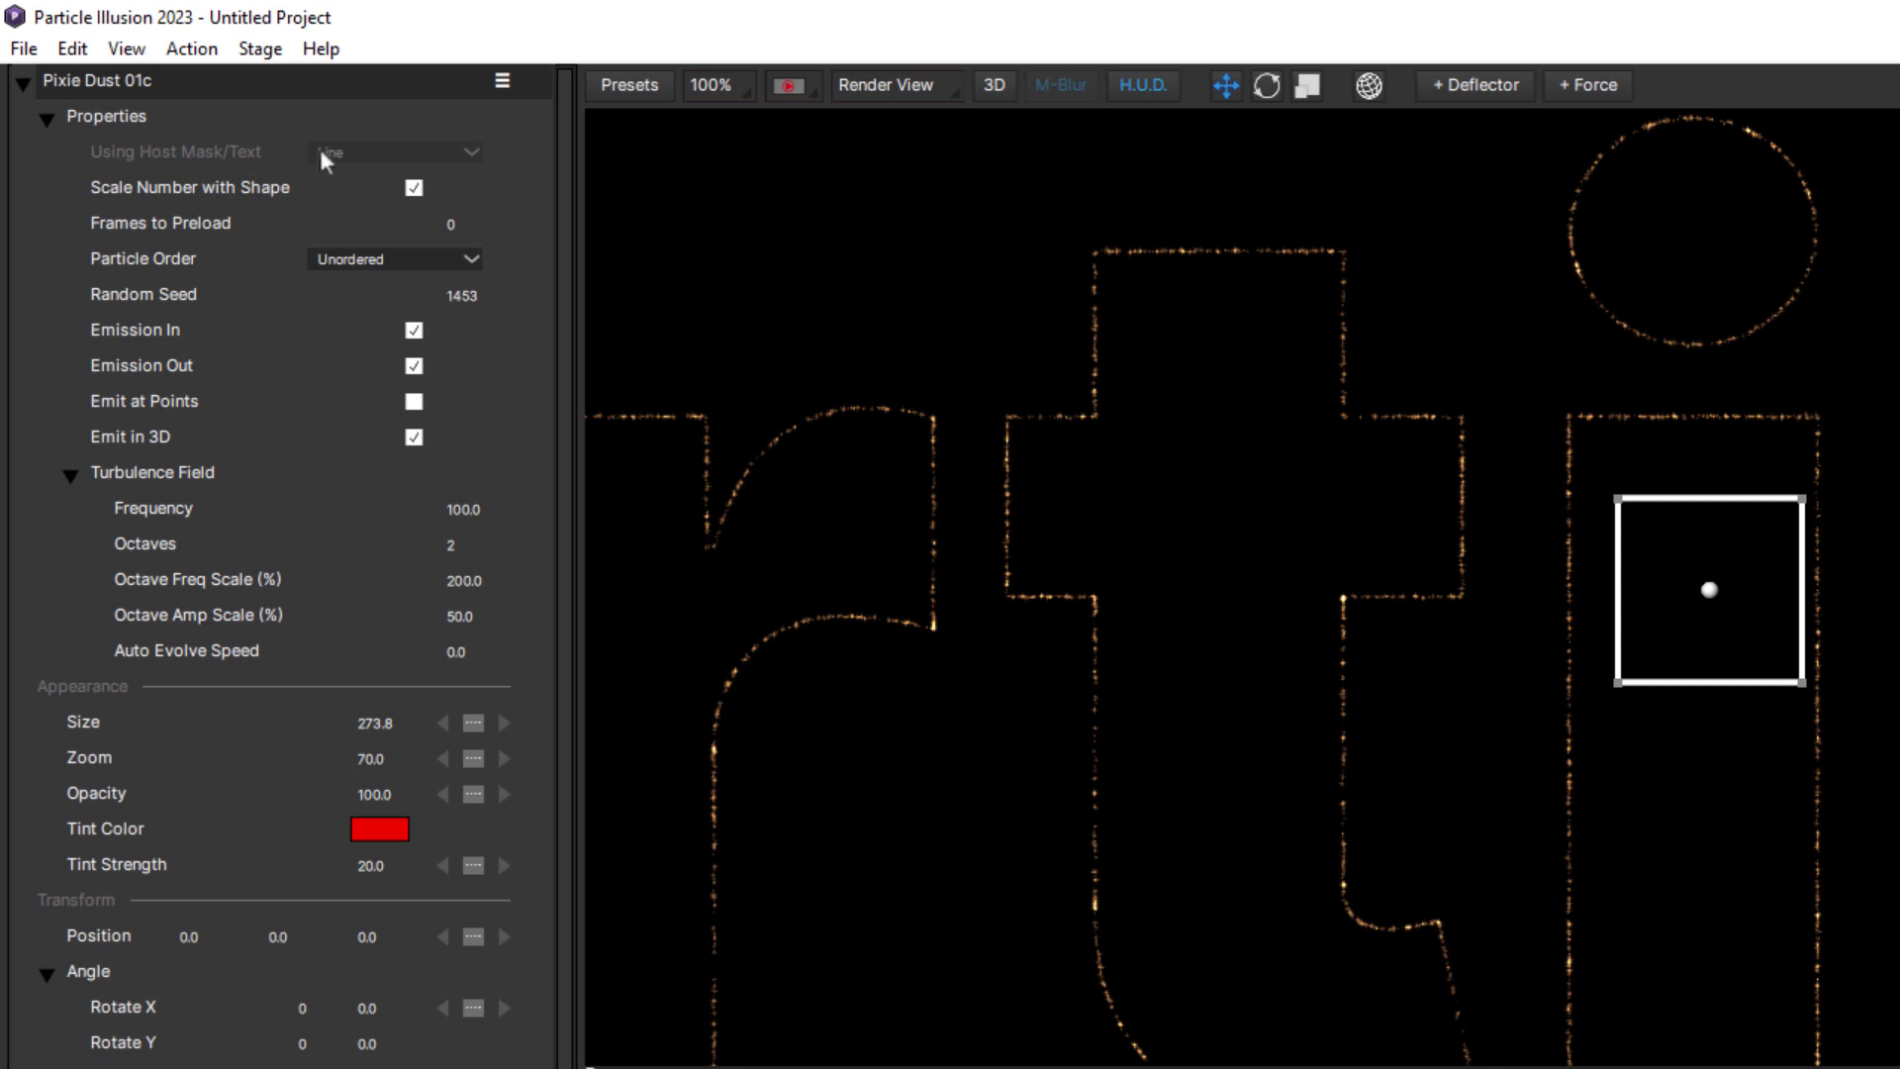
pyautogui.click(230, 164)
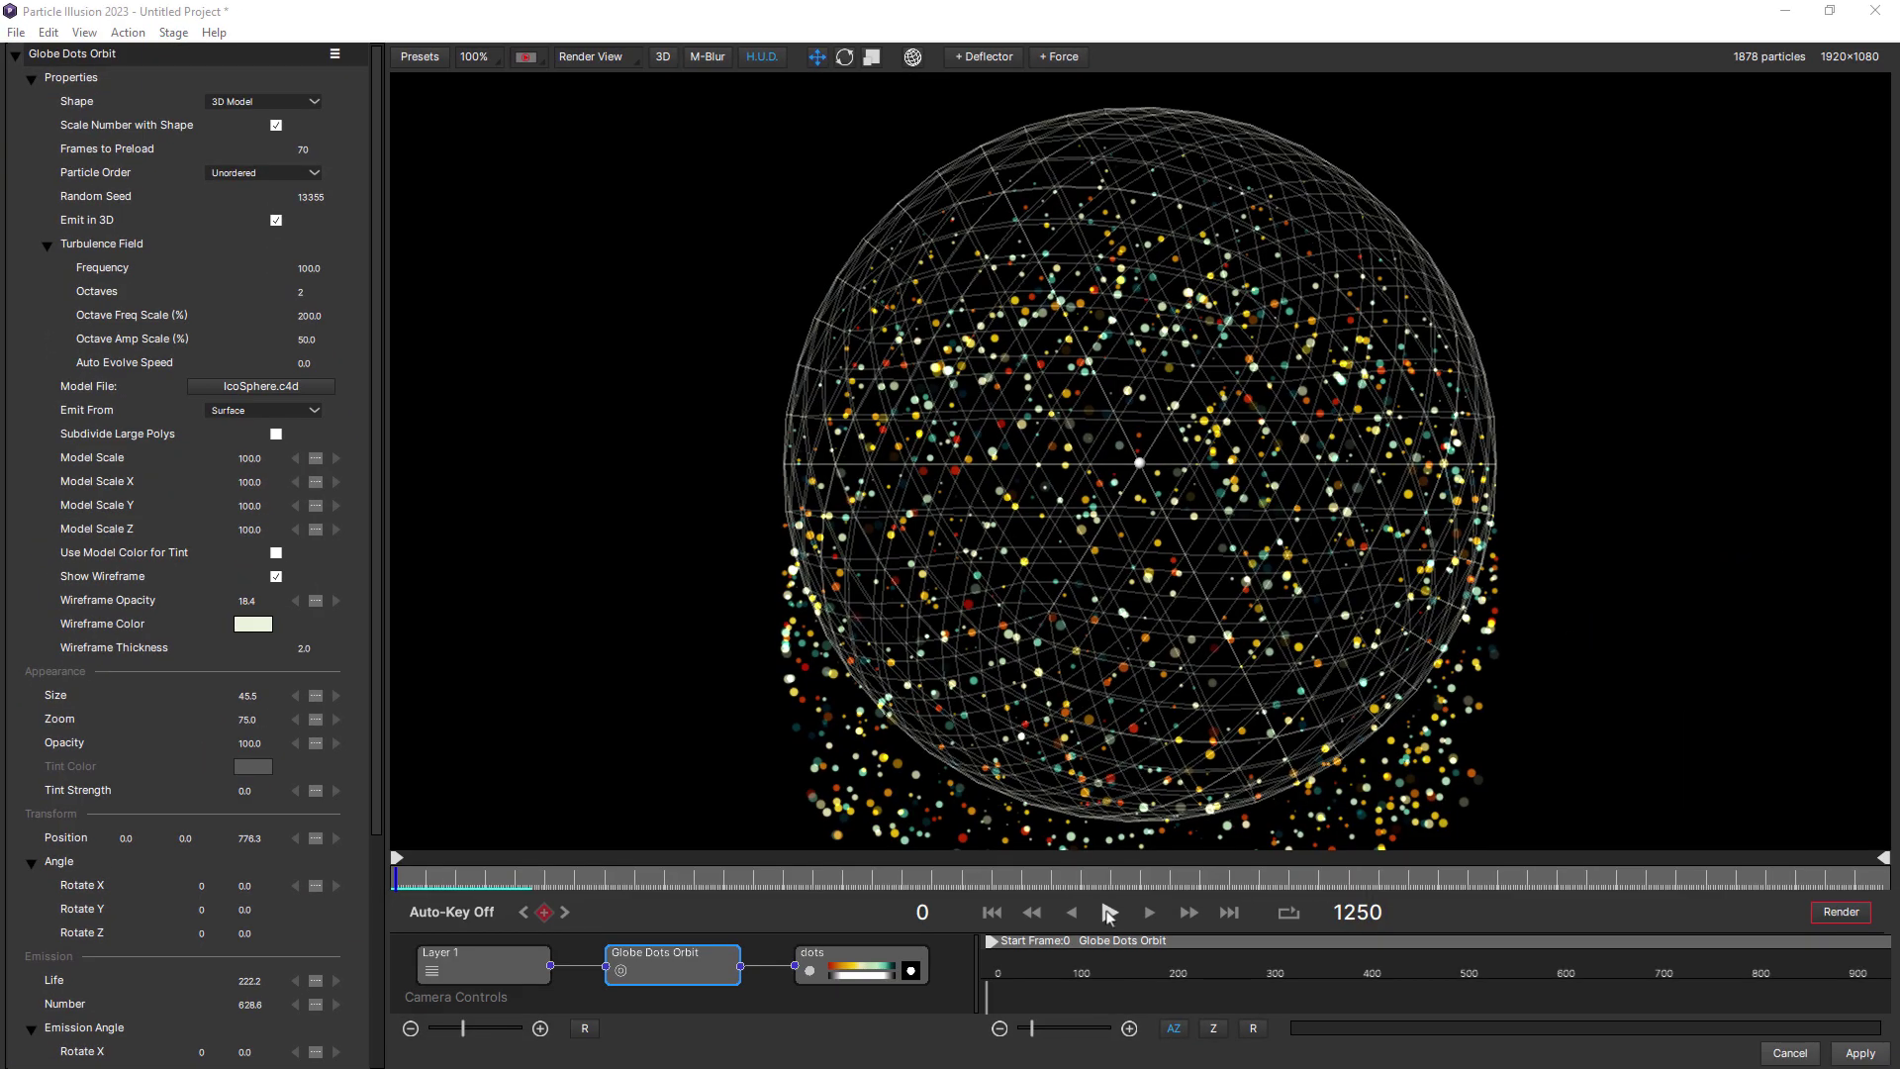
# - Play the globe animation and change Globe Dots Orbit's Emit From from Surface to Normal
pyautogui.click(1109, 915)
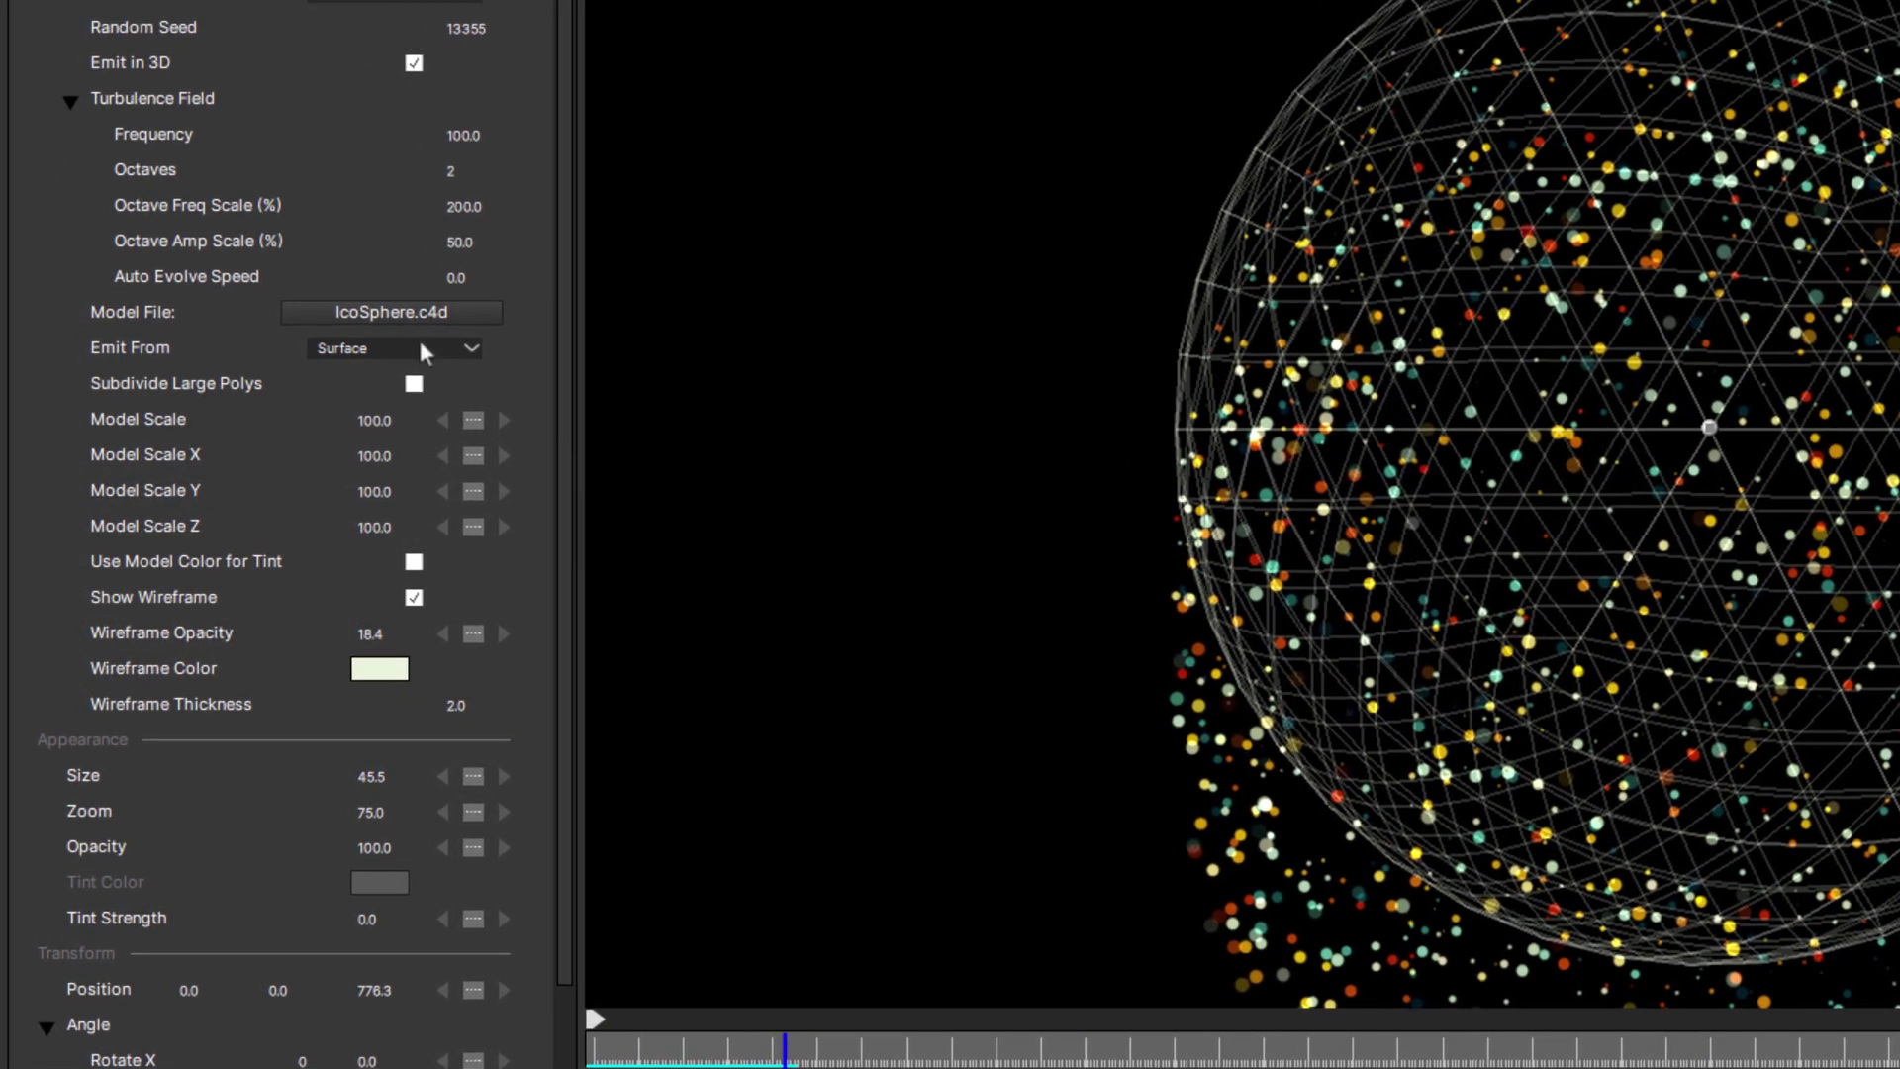
pyautogui.click(318, 393)
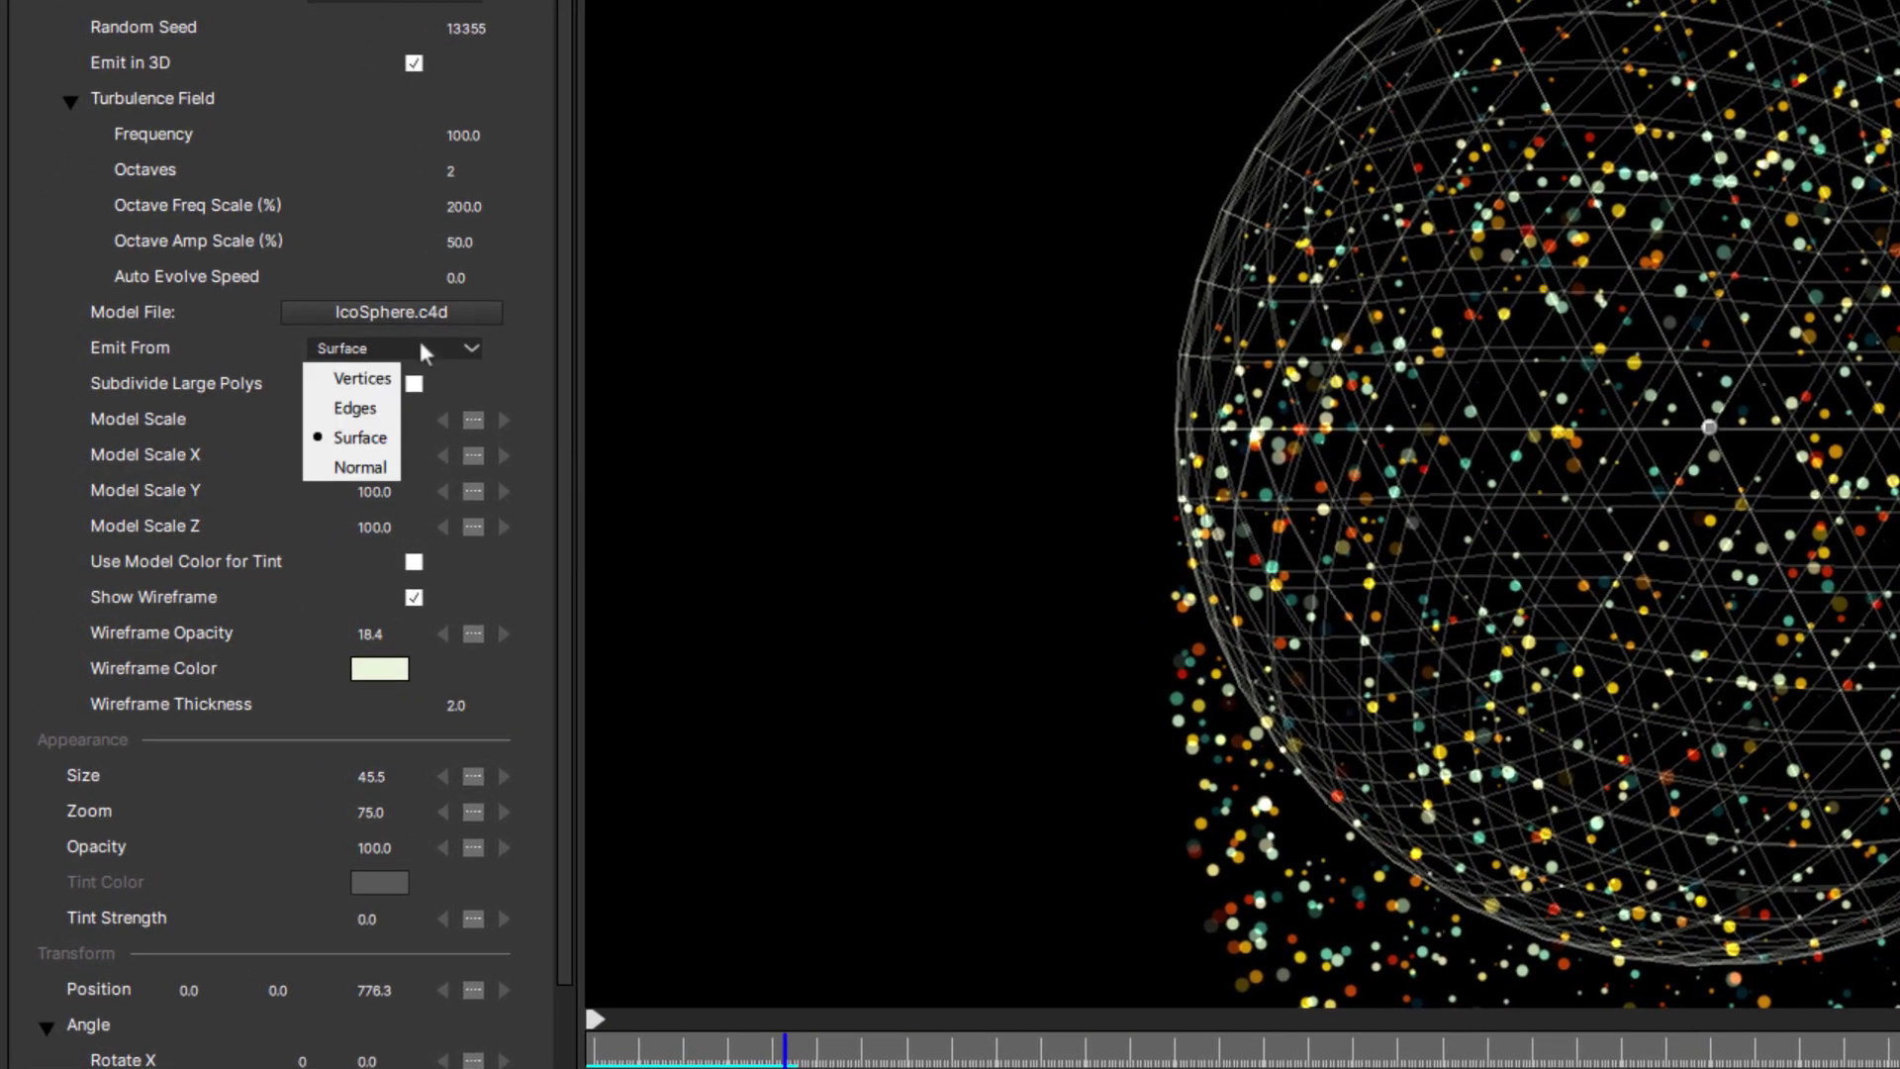
pyautogui.click(364, 466)
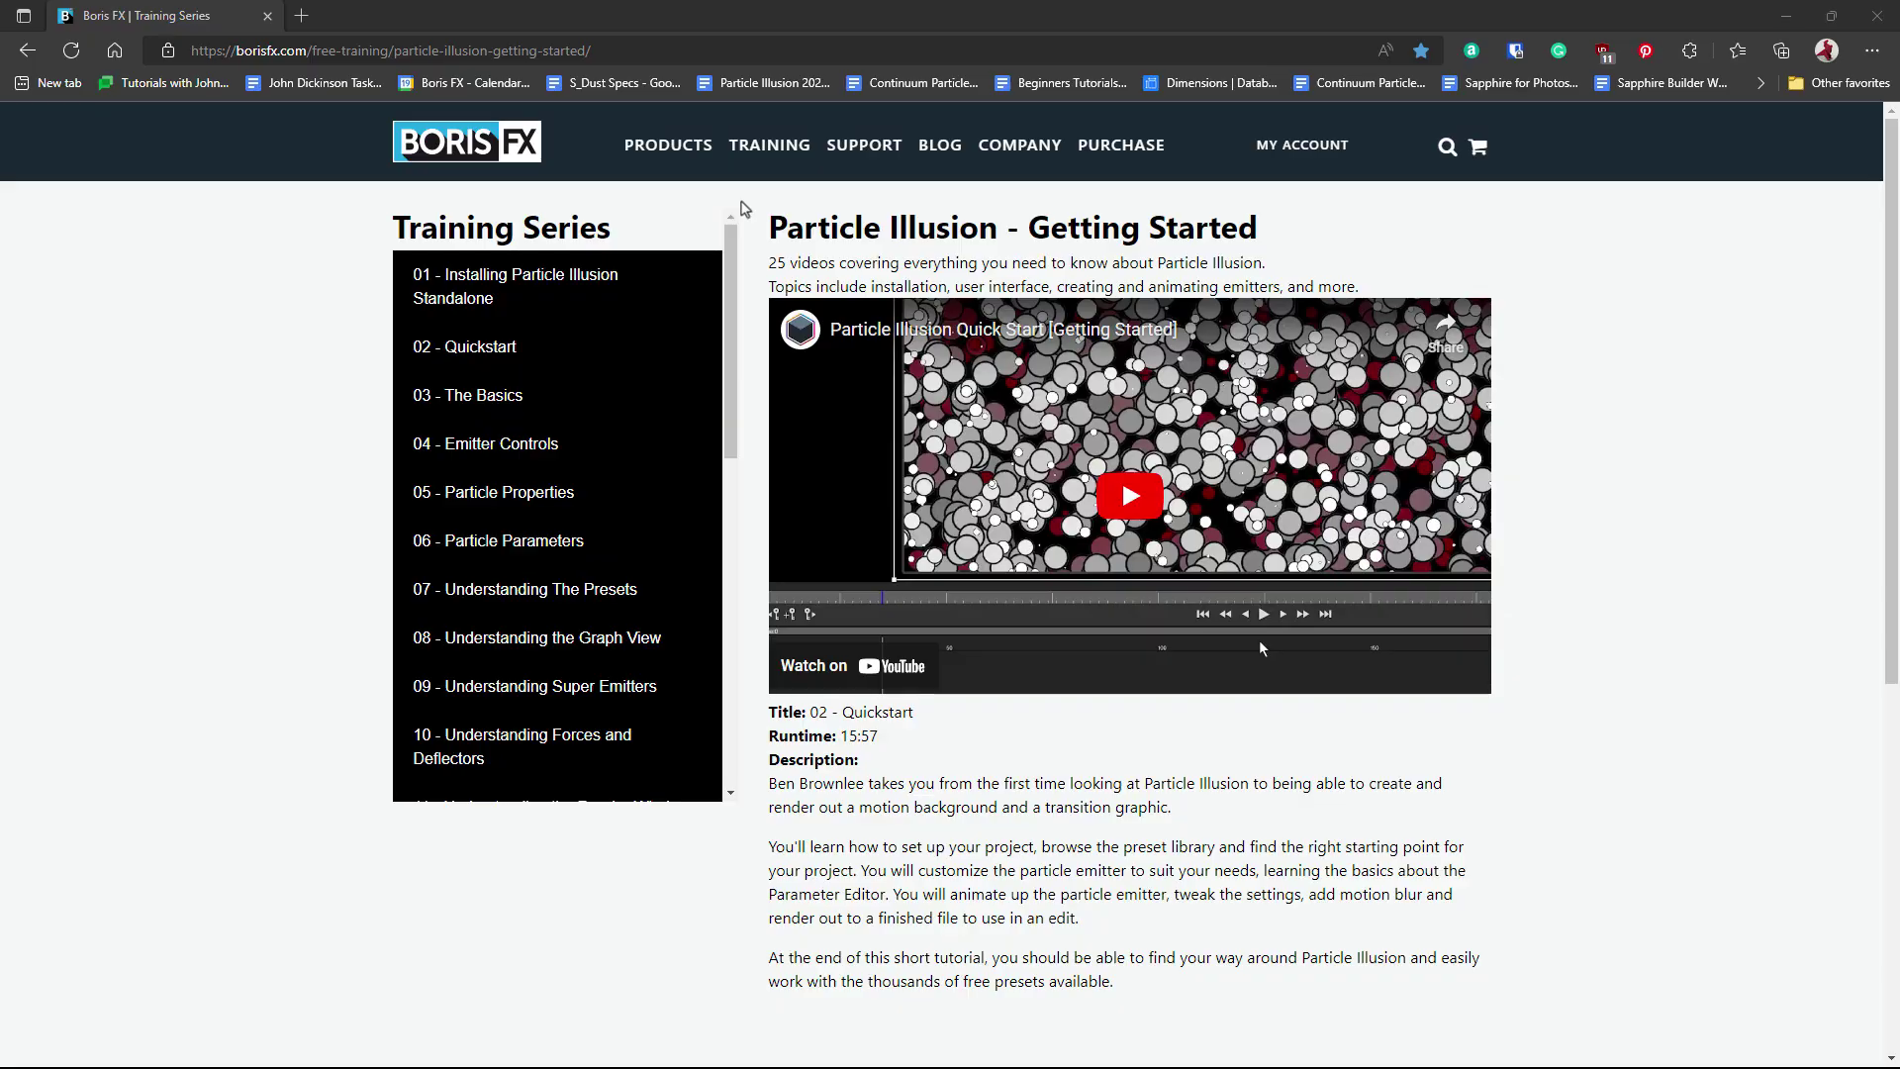
pyautogui.scroll(-3, 711, 391)
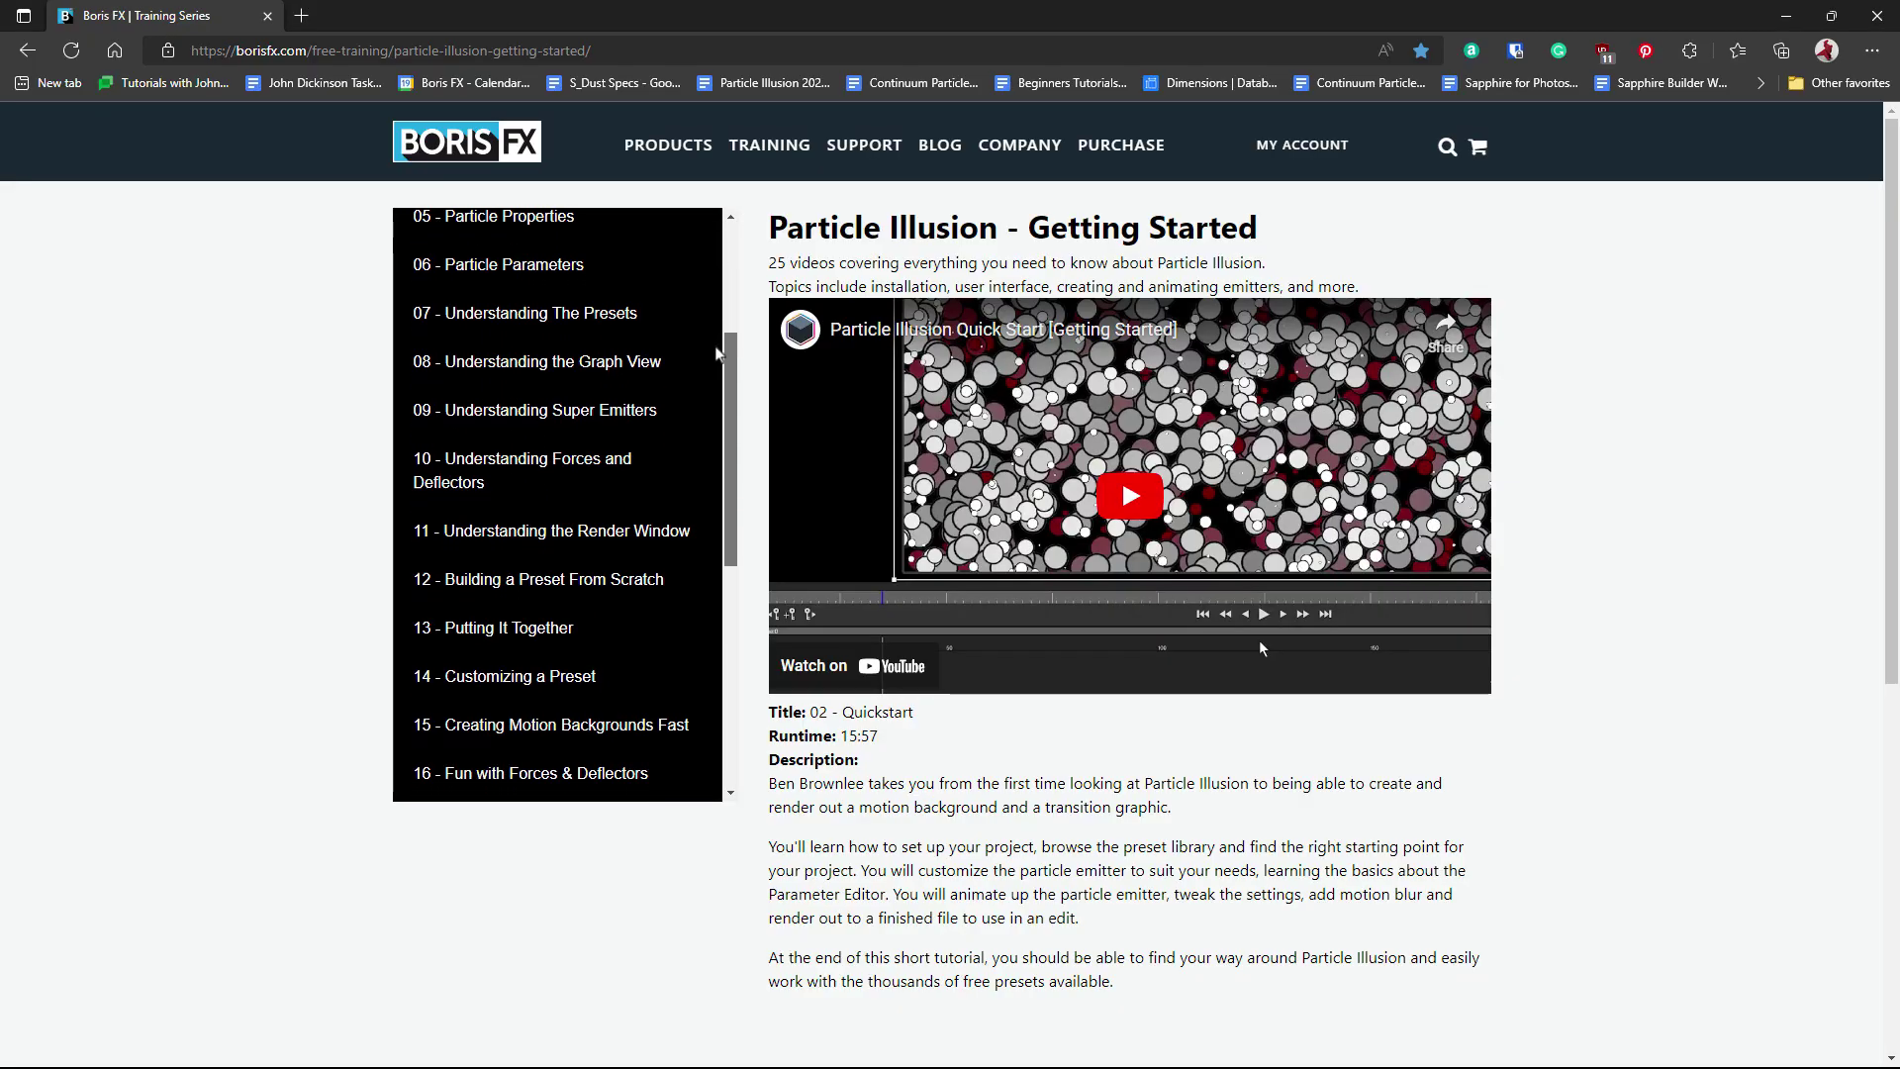
pyautogui.moveTo(712, 390); pyautogui.dragTo(728, 571)
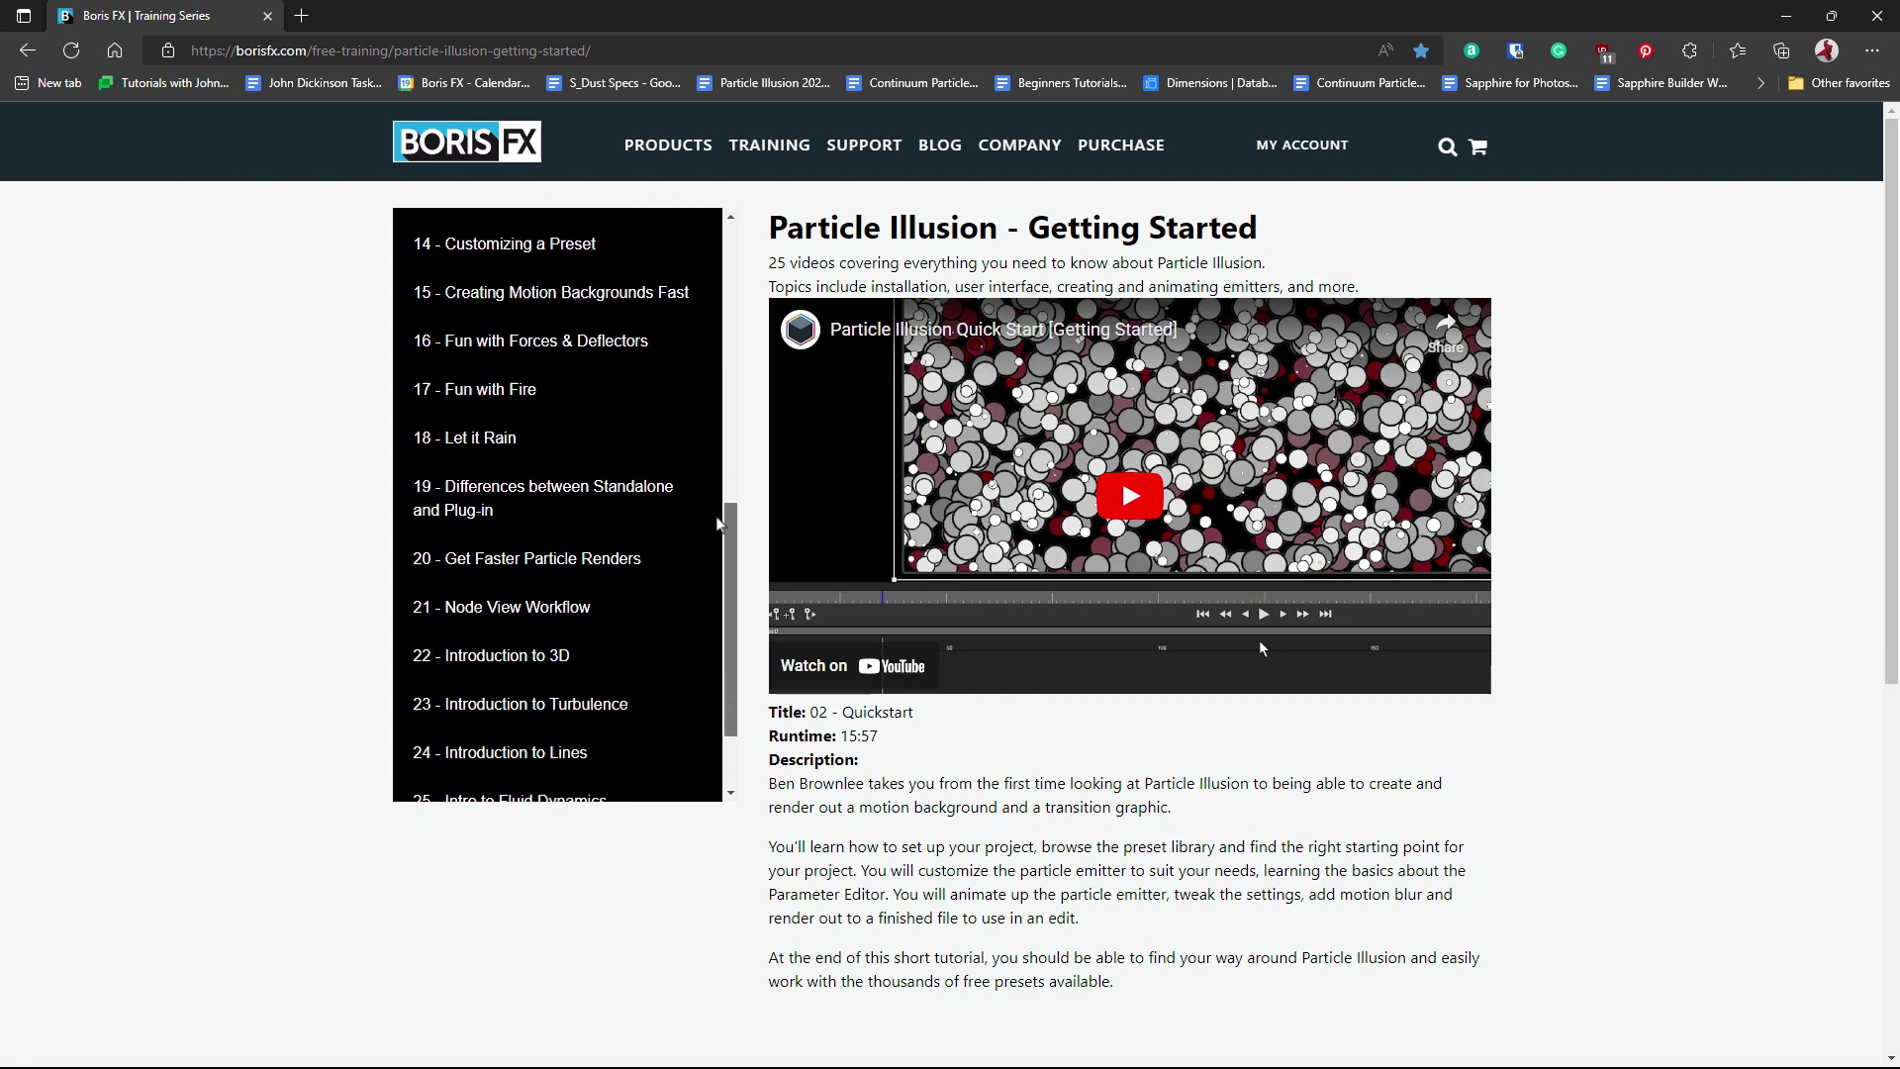
# - Load the '27 – 2022.5 Usability Enhancements' video from the training series list
pyautogui.click(662, 778)
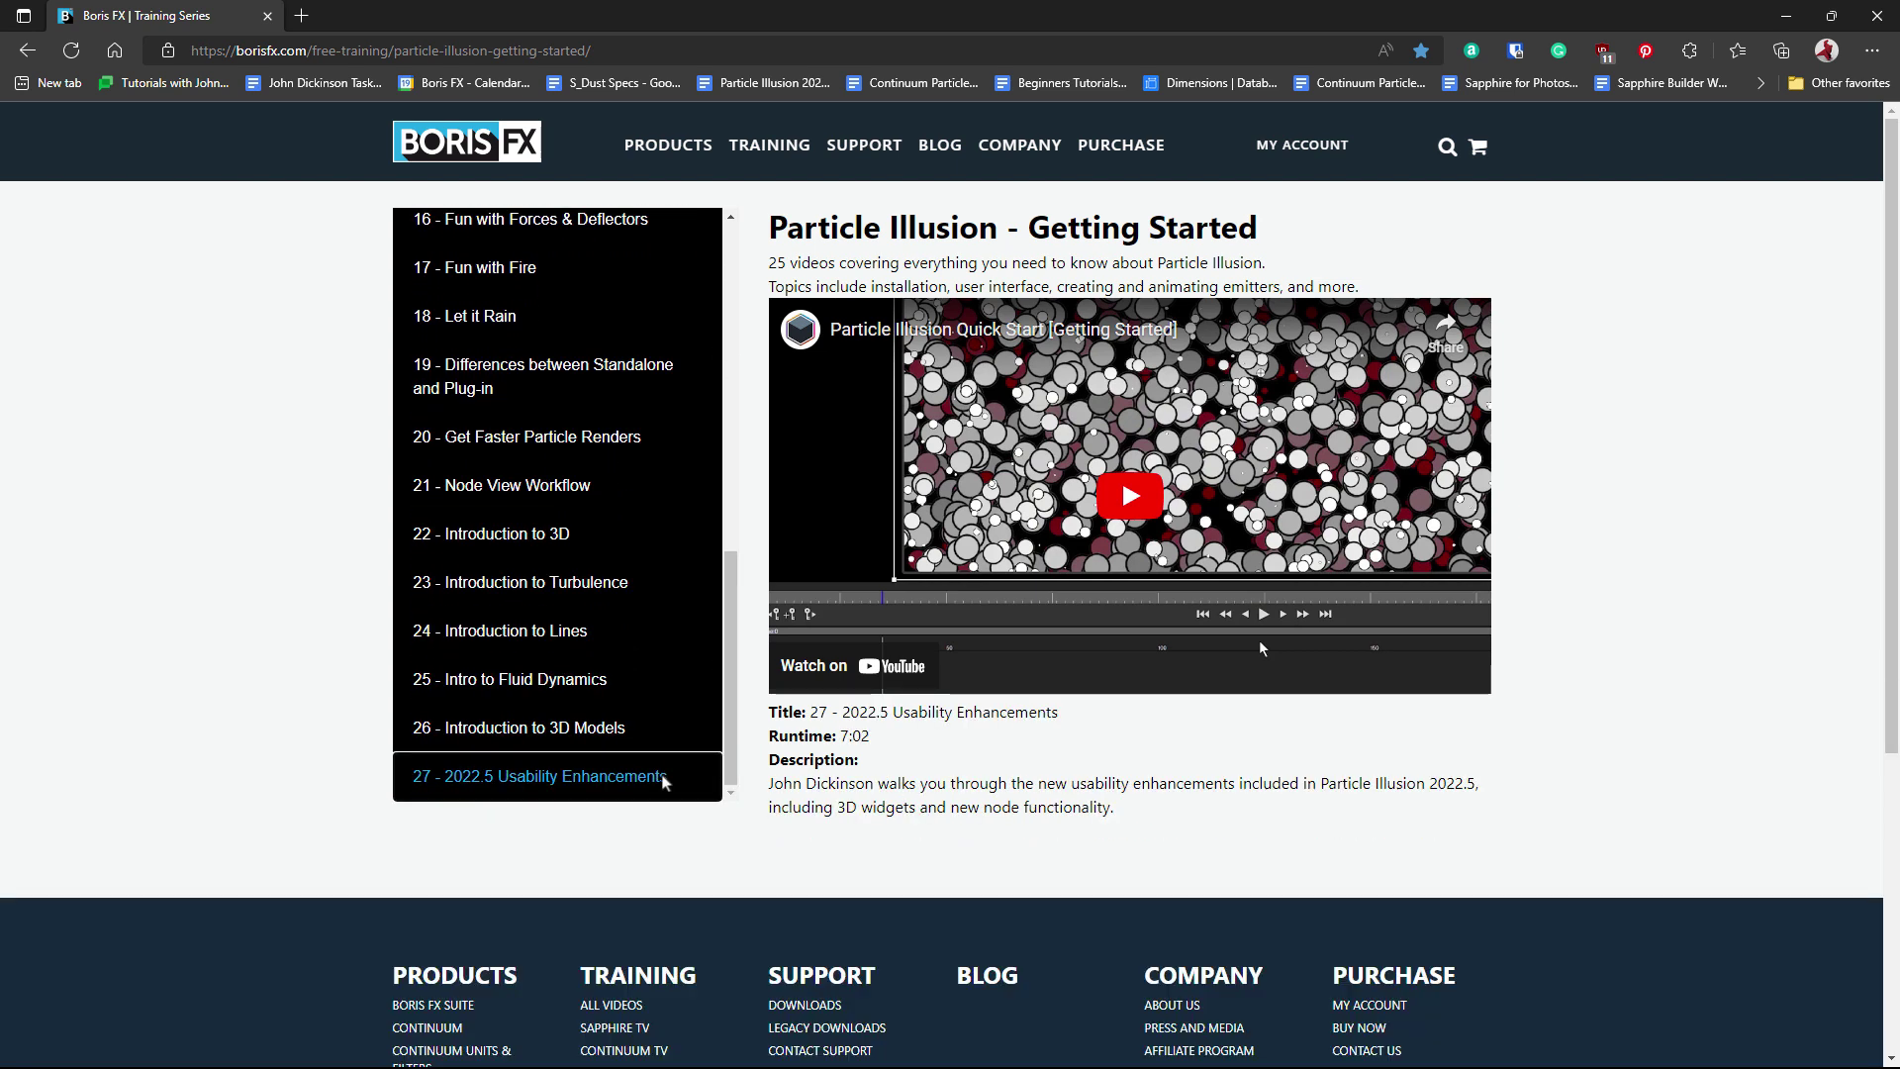